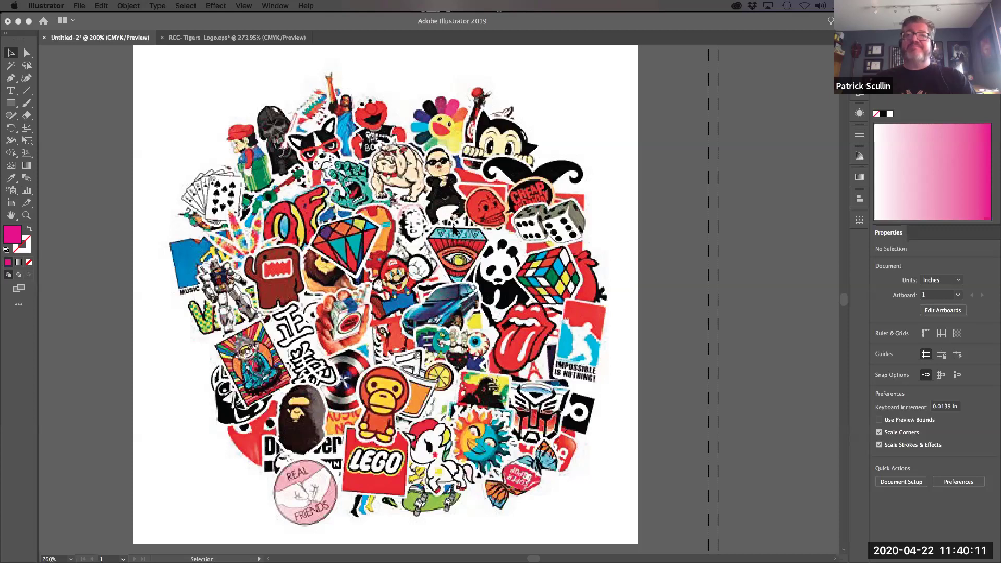
Step: Scroll the canvas right until the RCC Tigers logo artboard replaces the sticker collage
scroll(454, 229, right, 1)
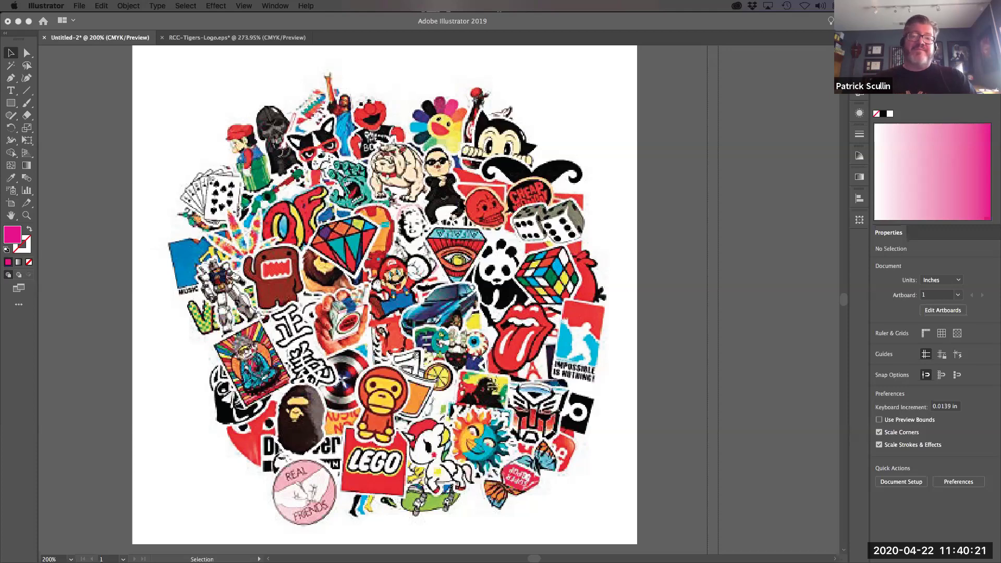
scroll(513, 121, right, 5)
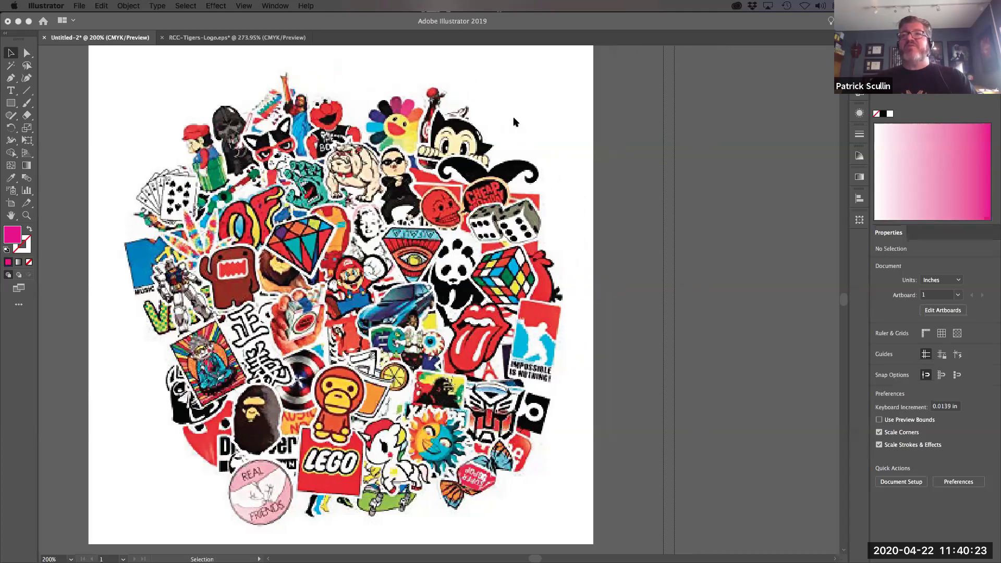
scroll(514, 121, right, 15)
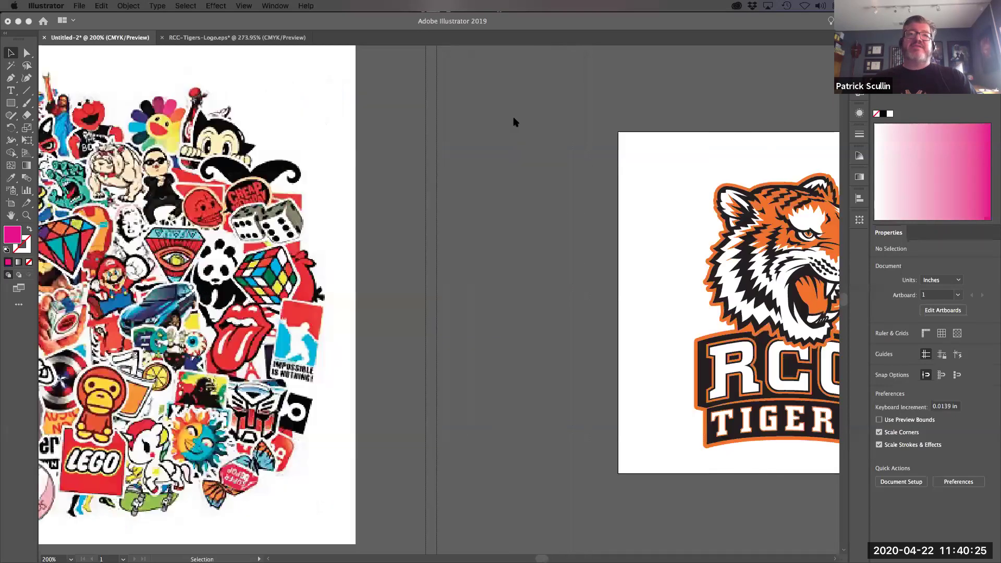
scroll(514, 121, right, 7)
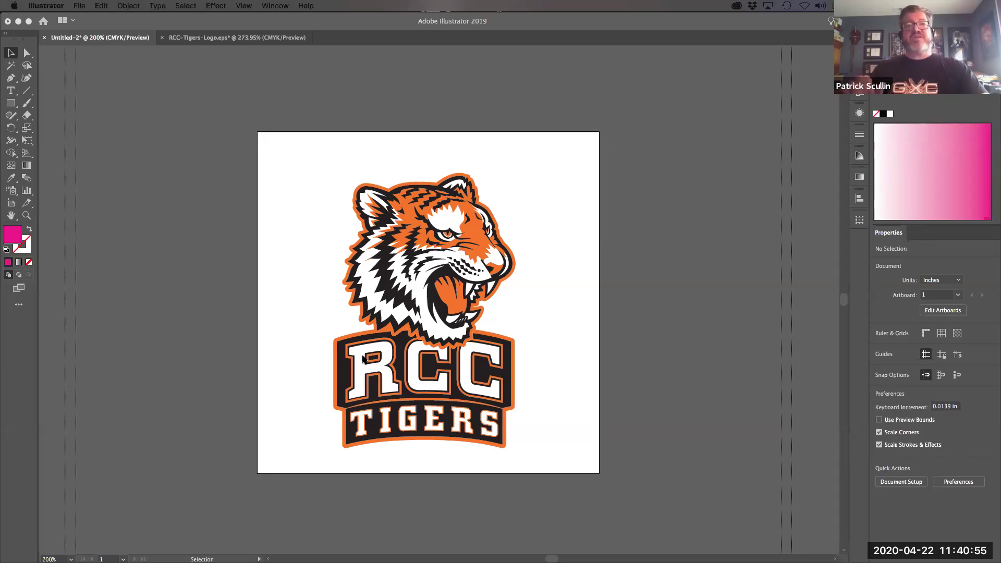
Step: Select the whole tiger logo and Option-drag a copy off the artboard to the left
click(294, 166)
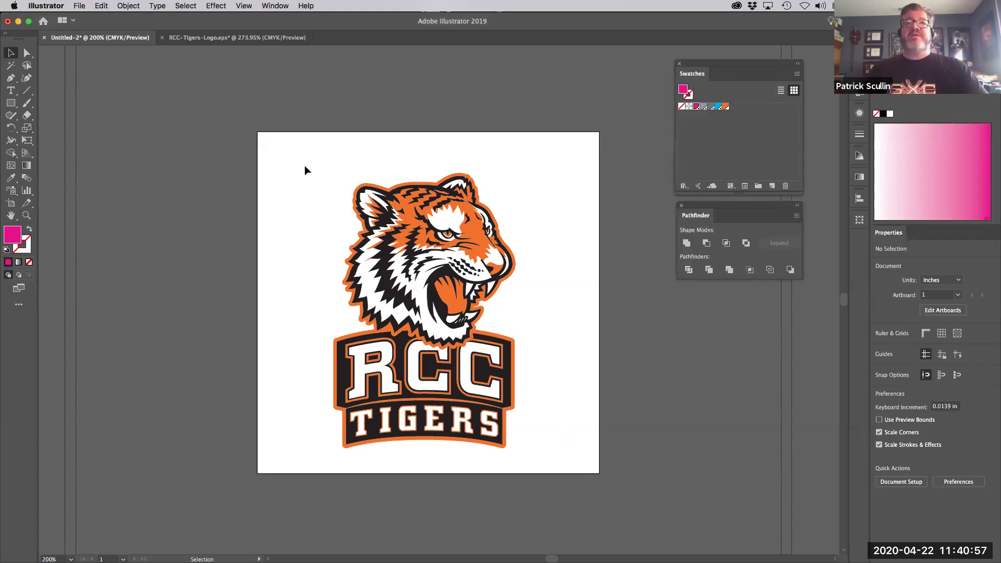
drag(302, 167, 569, 459)
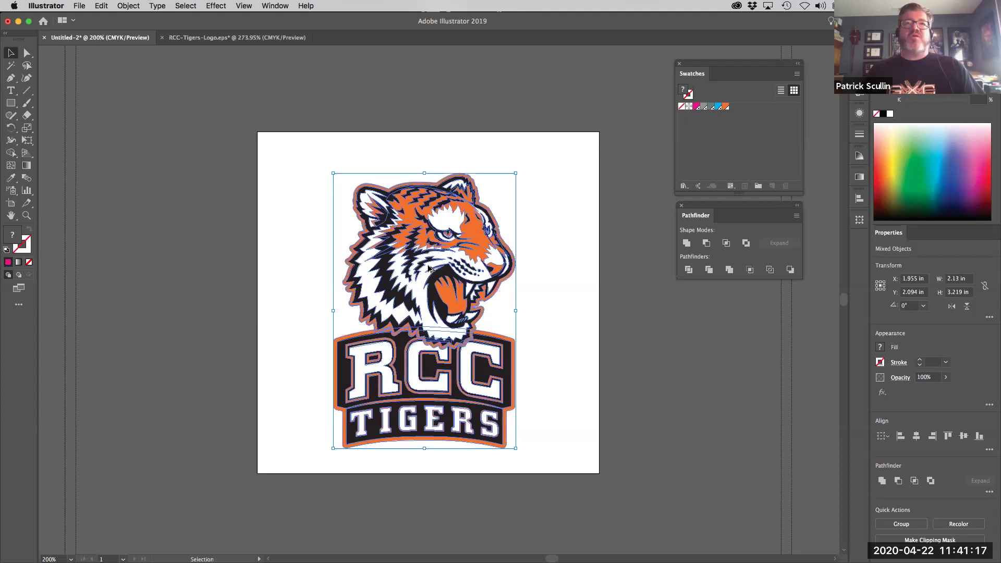
drag(428, 269, 196, 271)
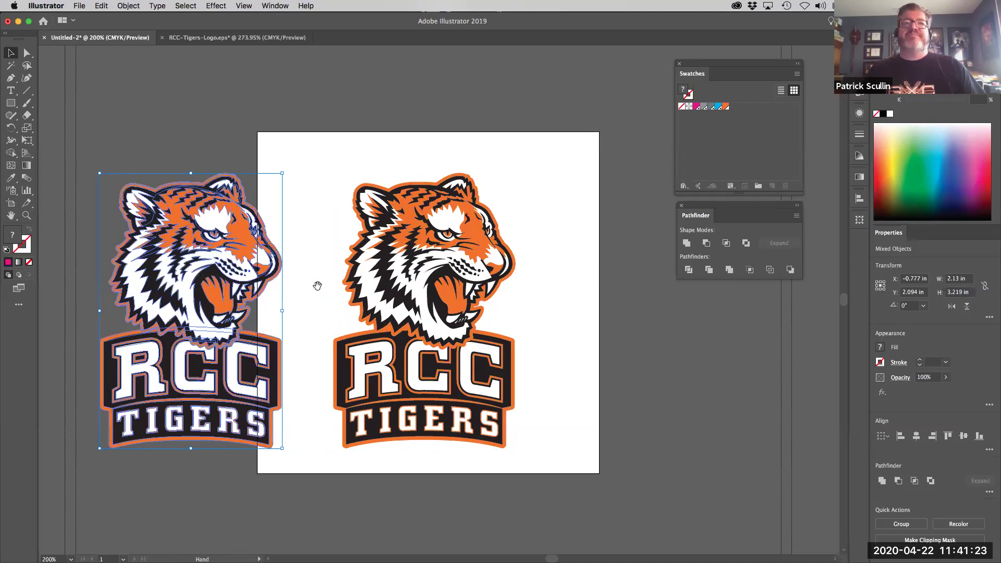
drag(369, 284, 390, 292)
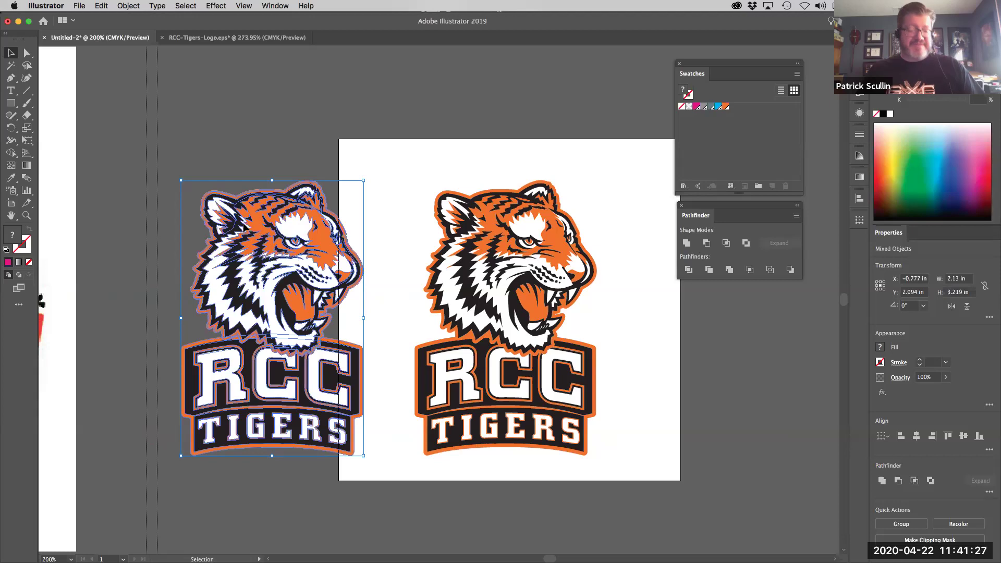
drag(261, 230, 227, 230)
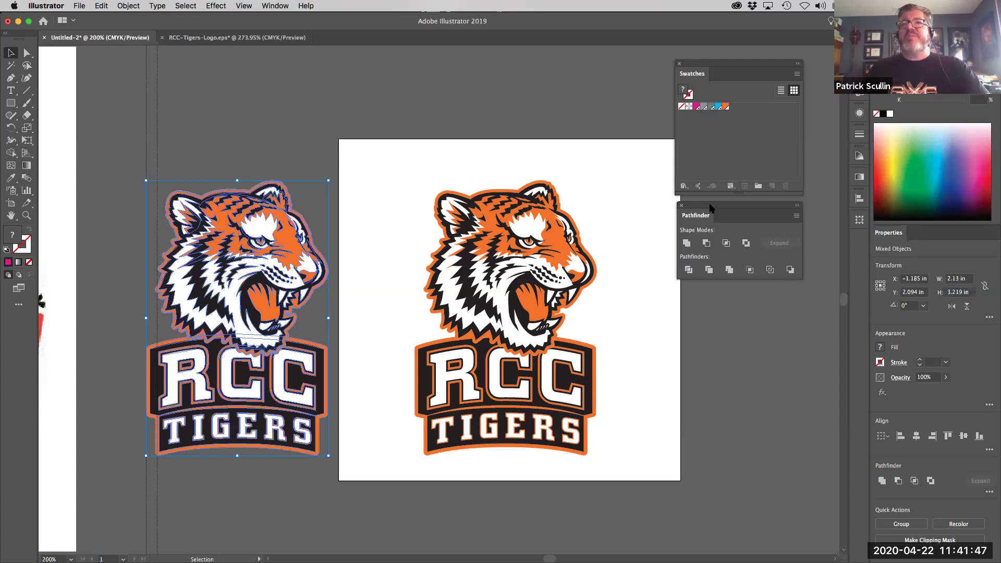
Step: Unite the left logo copy's parts with Pathfinder into one solid orange silhouette
click(275, 6)
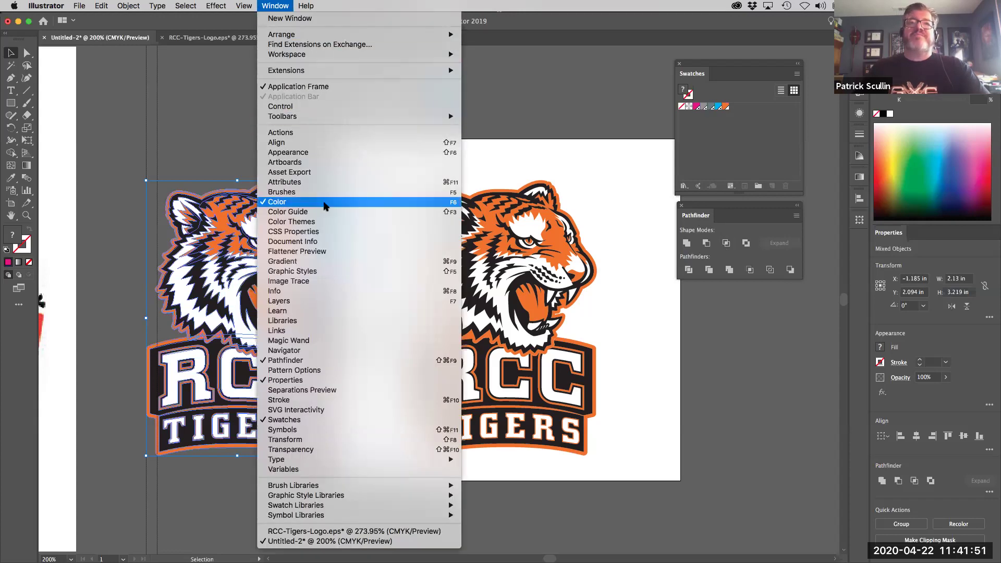
click(715, 207)
drag(715, 208, 392, 263)
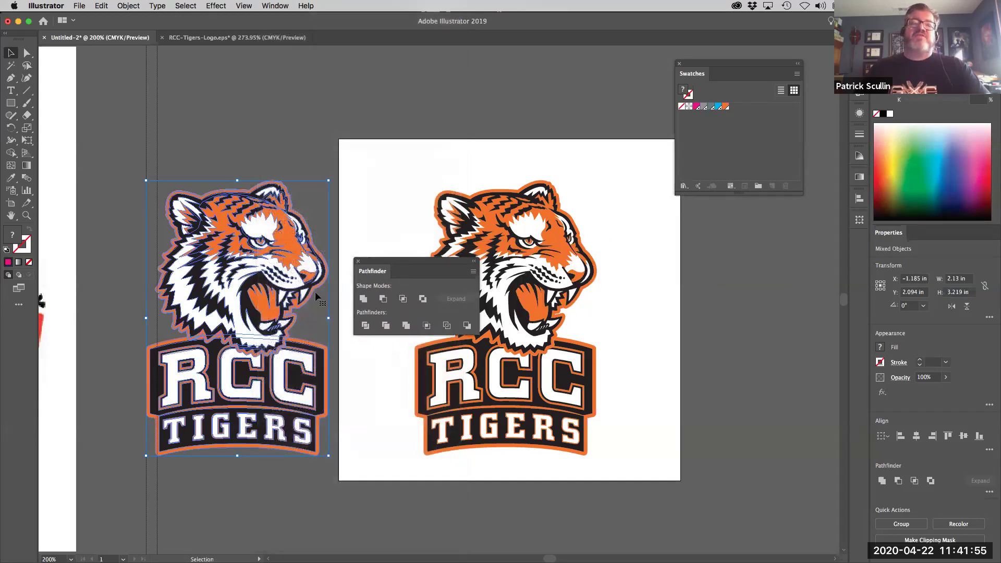
drag(134, 175, 336, 464)
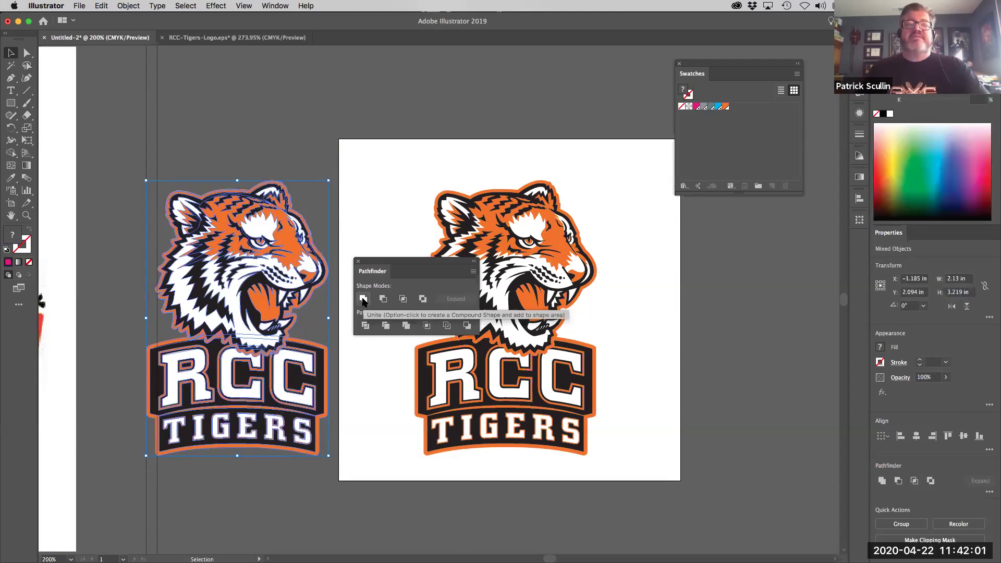
click(363, 299)
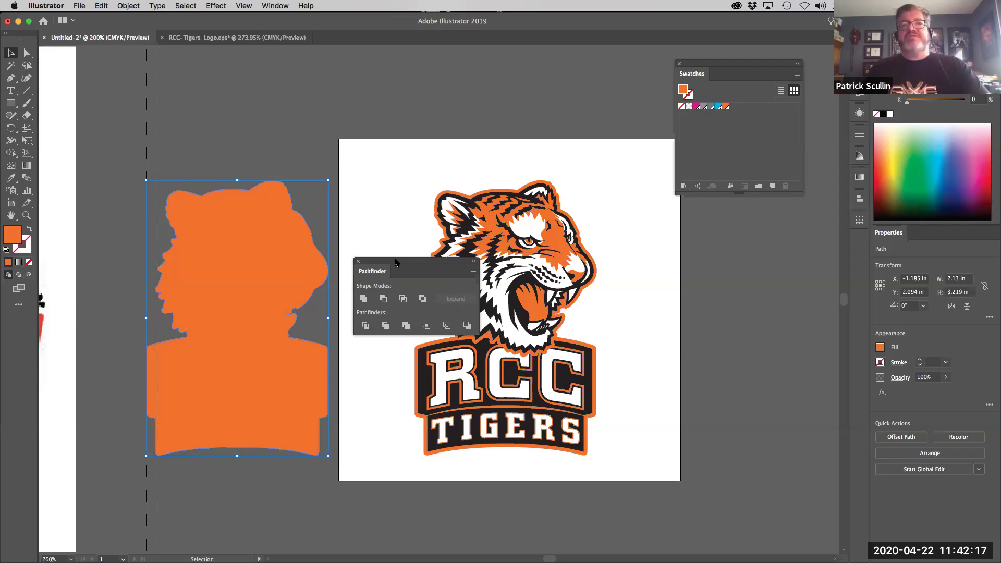
Step: Drag the orange silhouette onto the original tiger logo so it covers it completely
drag(395, 262, 708, 268)
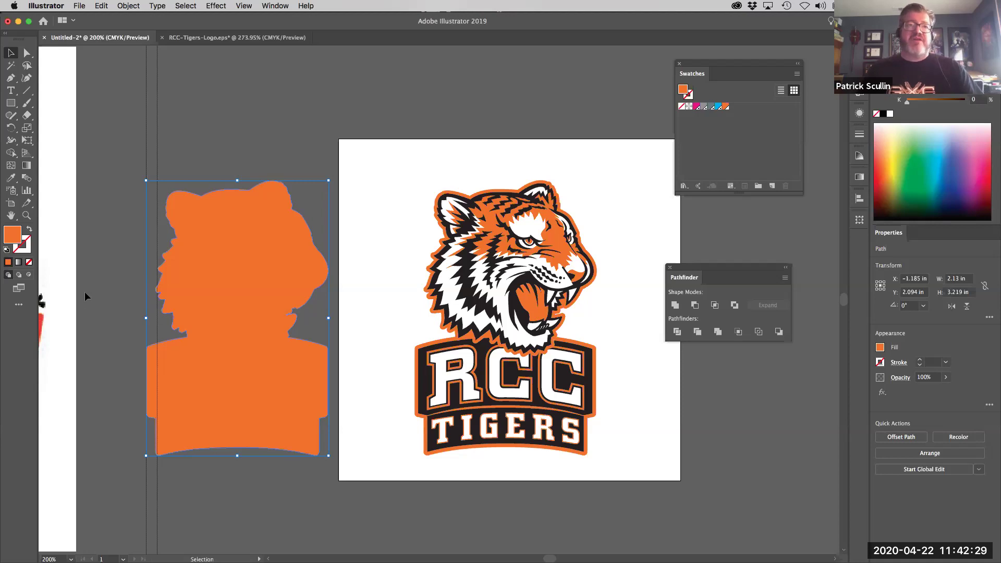
scroll(251, 286, left, 10)
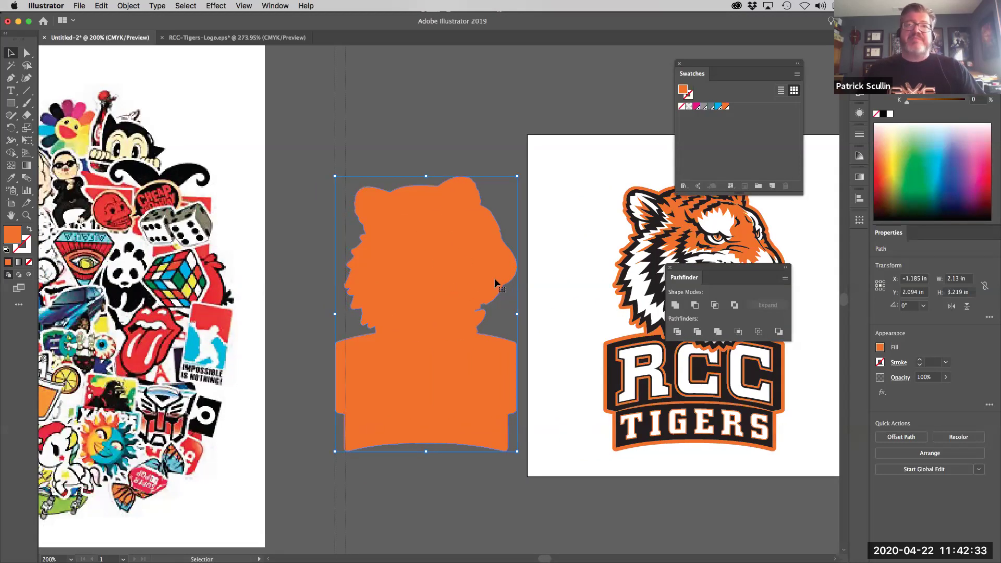
scroll(495, 282, right, 9)
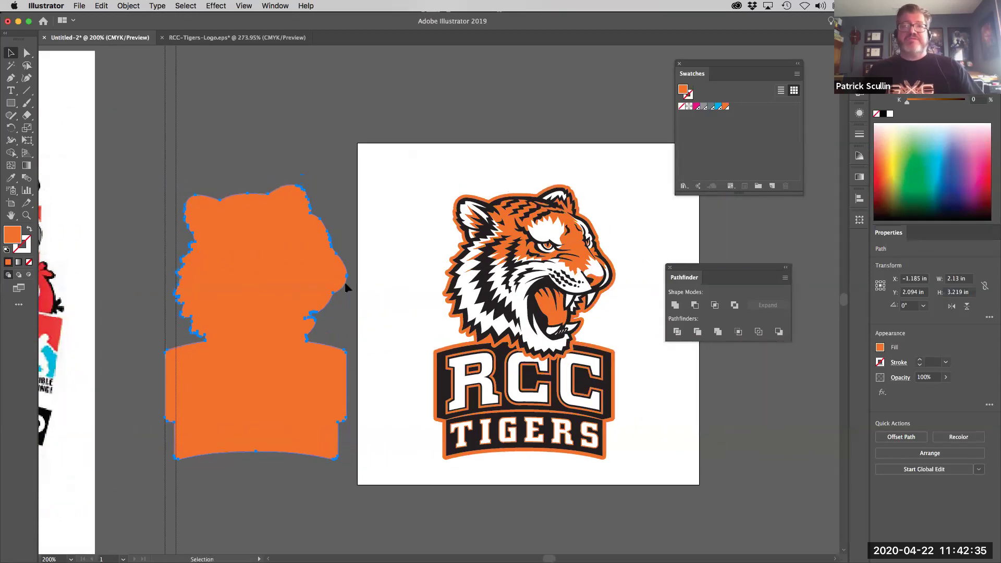
click(346, 287)
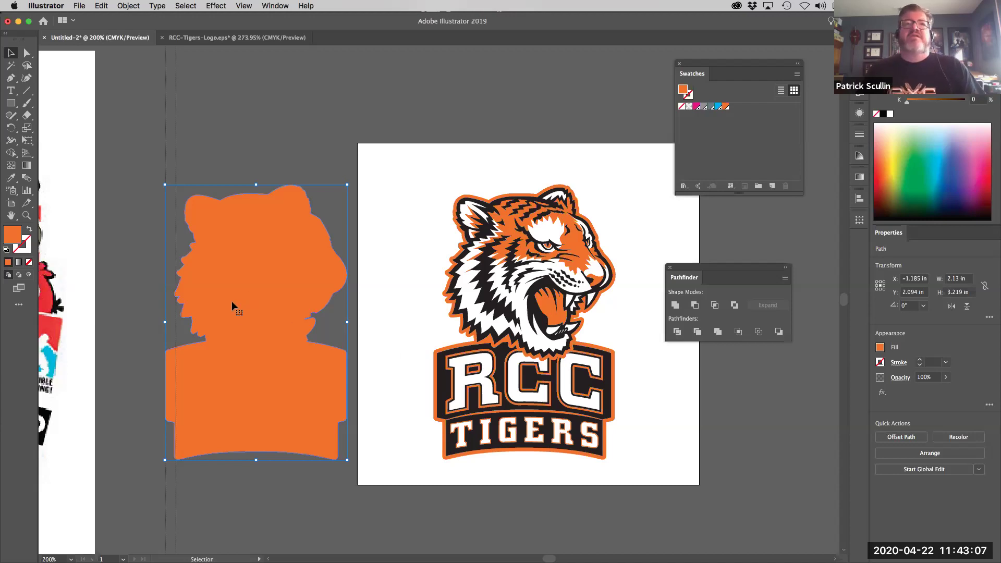
drag(232, 301, 501, 306)
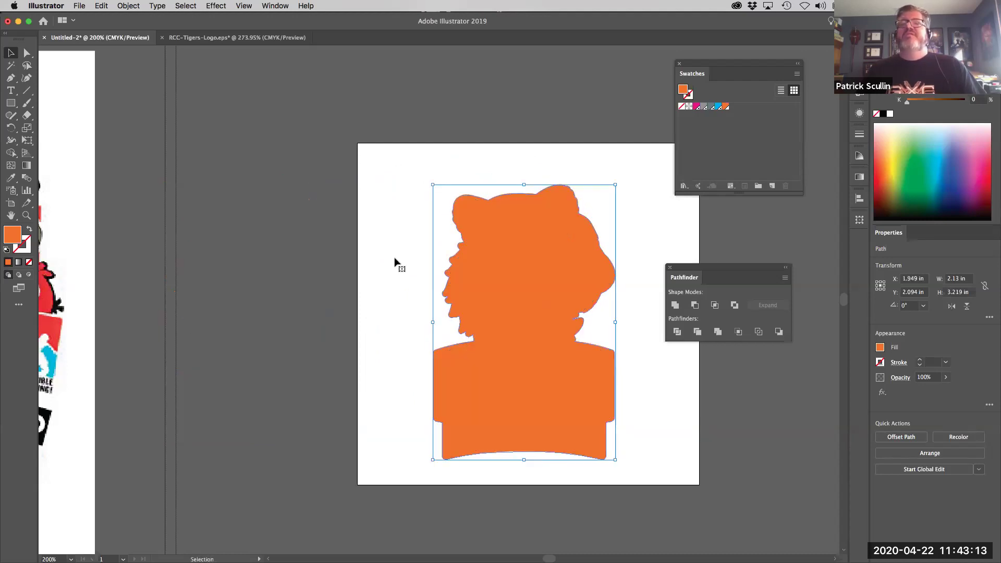
Step: Make the silhouette magenta and swap fill to stroke, leaving an unfilled 1 pt magenta outline
key(space)
drag(601, 245, 523, 249)
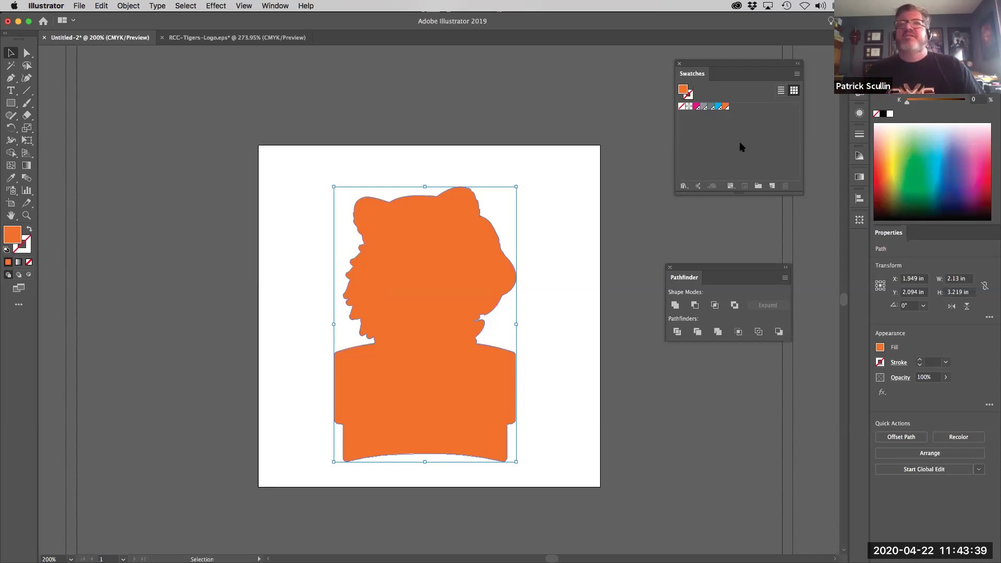
click(697, 108)
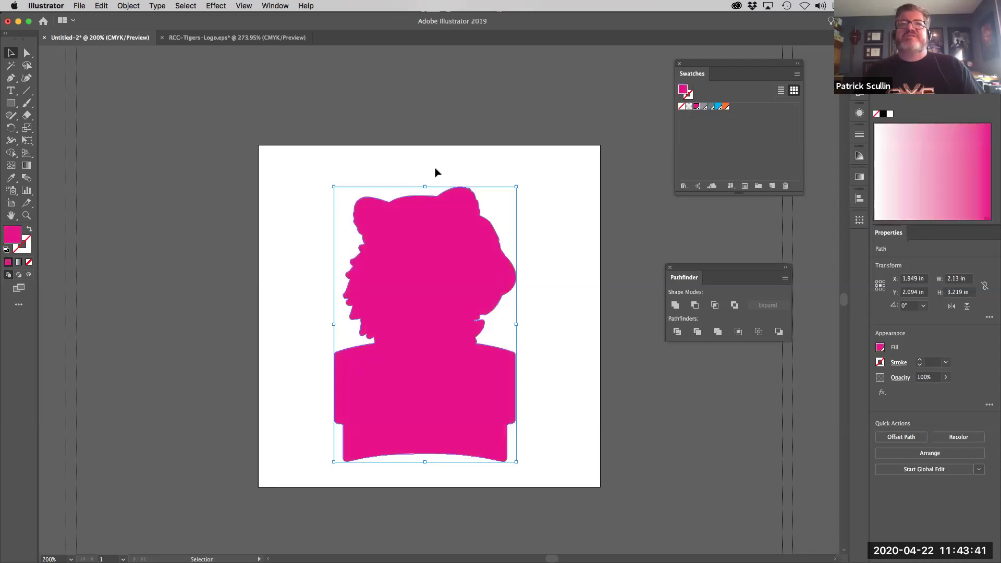
click(30, 230)
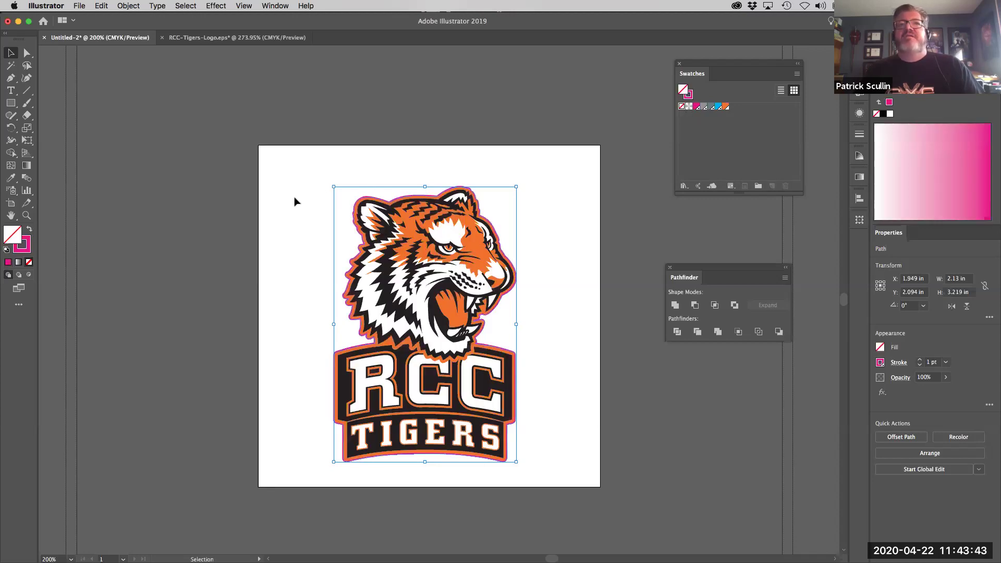
drag(332, 185, 323, 172)
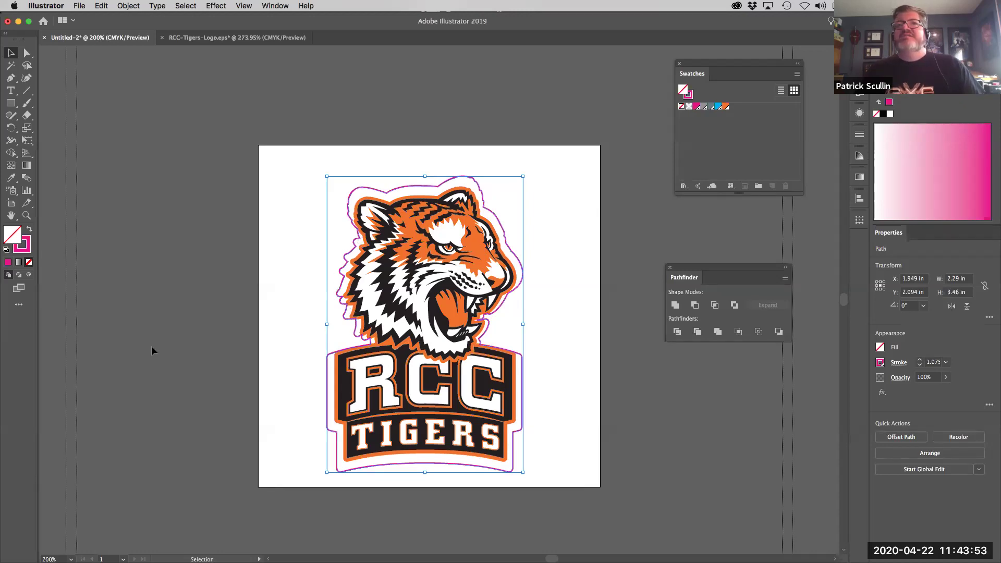
key(super+z)
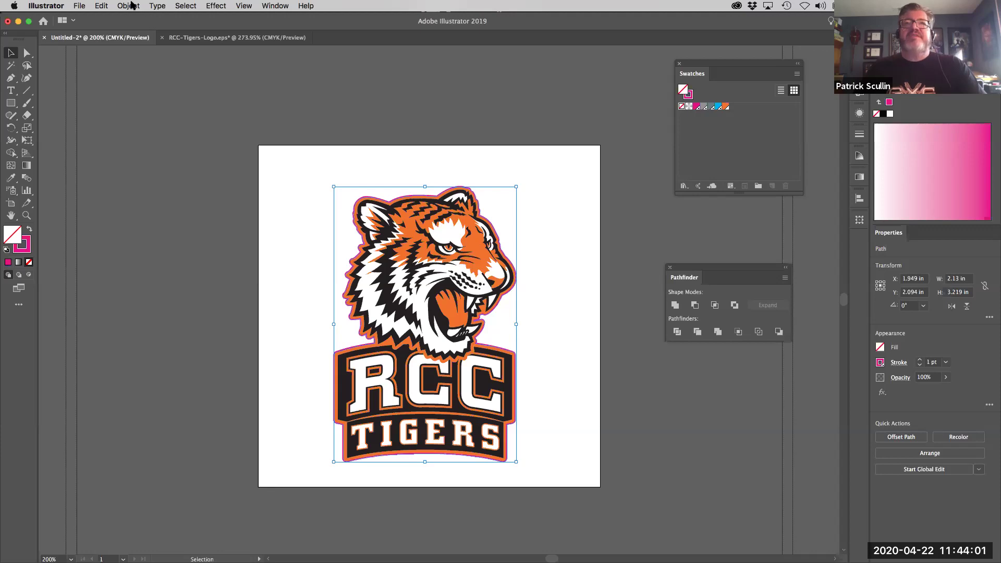
Step: Open the Object > Path submenu to reach the Offset Path command
click(132, 5)
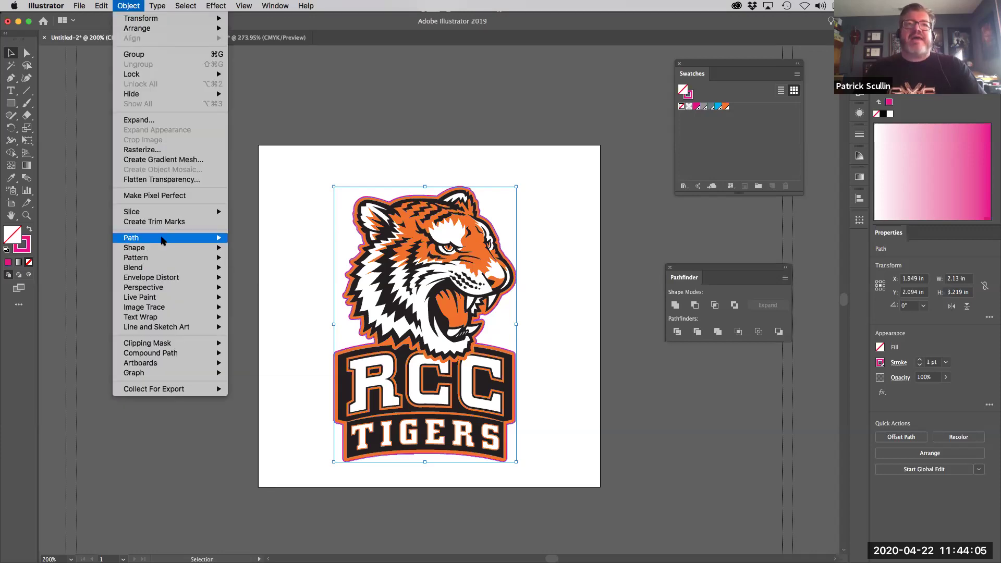
mouse_move(163, 240)
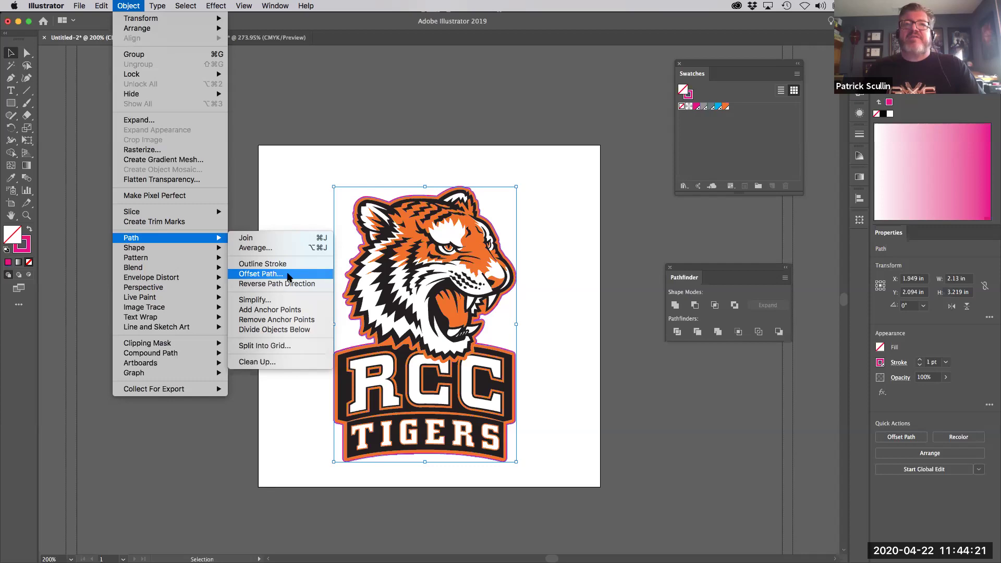
Step: Create an offset path of 0.1 in around the logo, previewing it before confirming
click(287, 275)
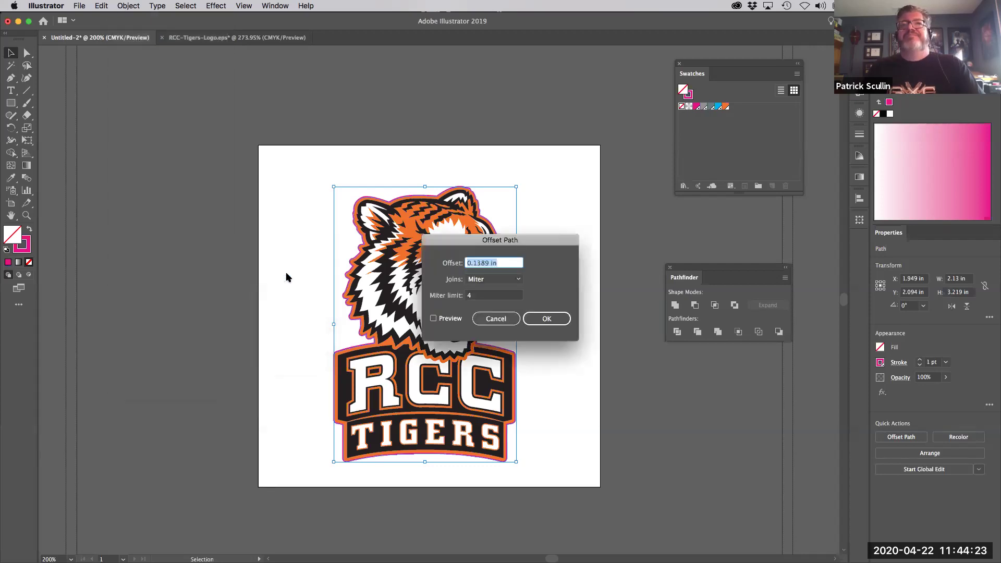
drag(453, 245, 573, 234)
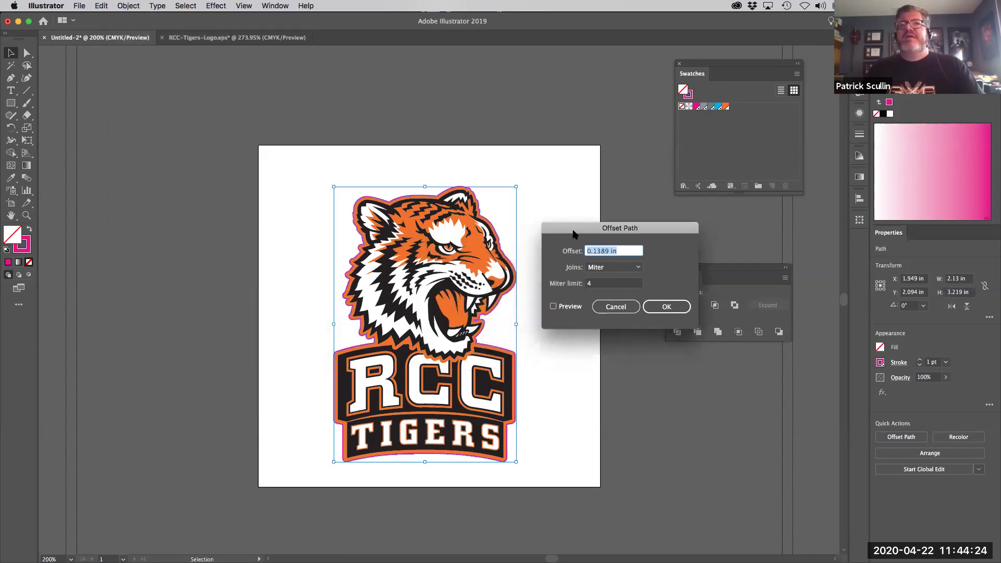
click(554, 306)
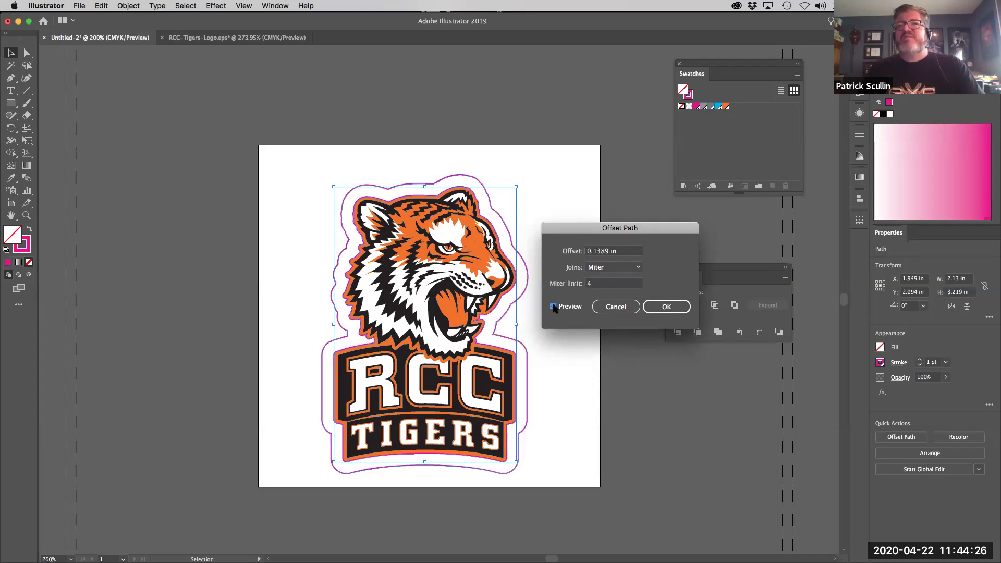
click(597, 251)
drag(606, 252, 609, 251)
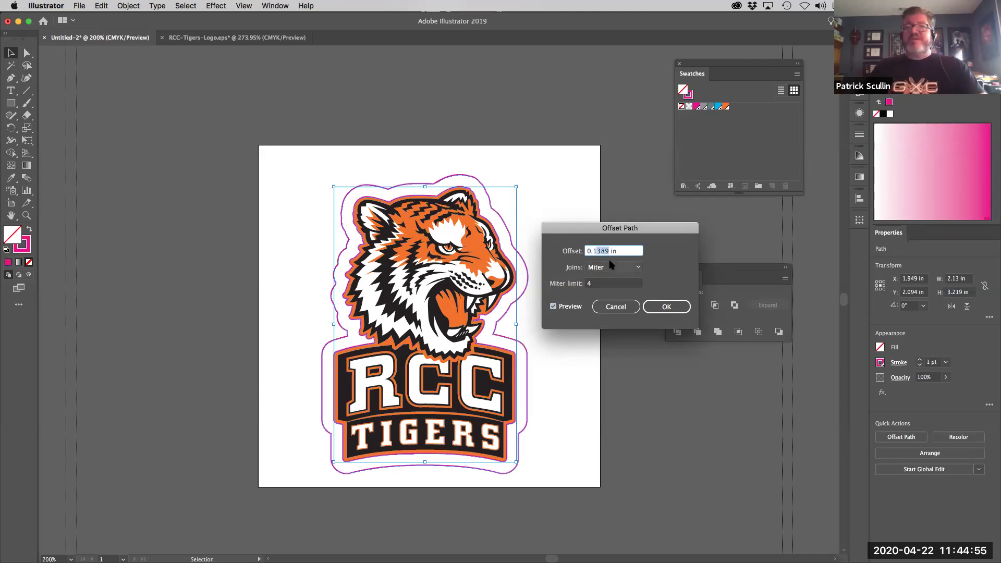
text(25)
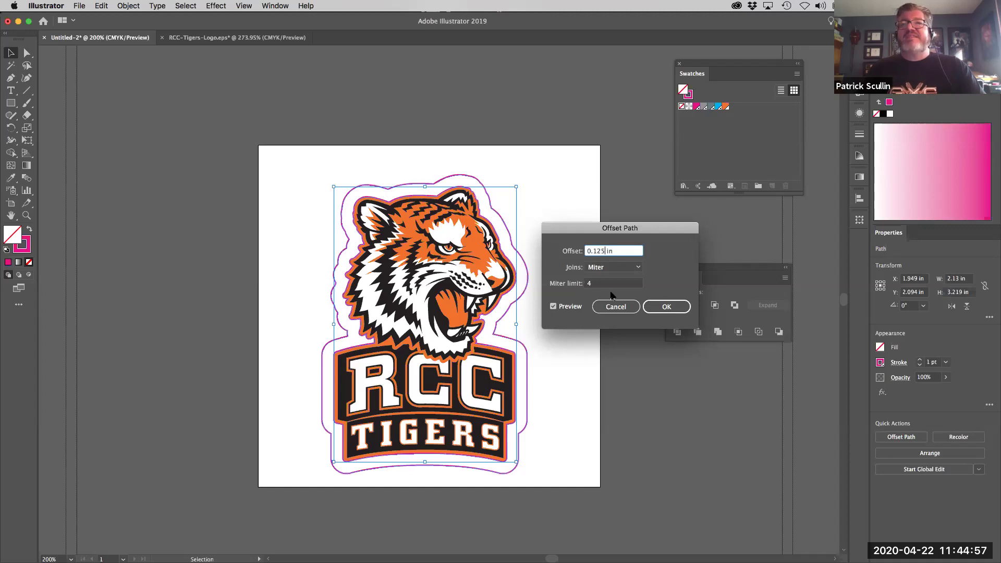
click(599, 283)
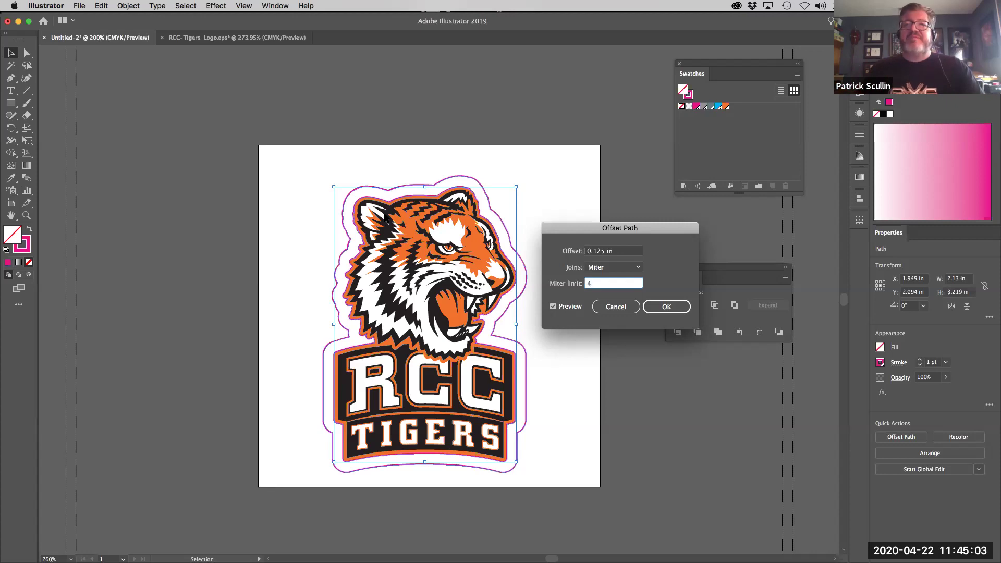
double_click(595, 252)
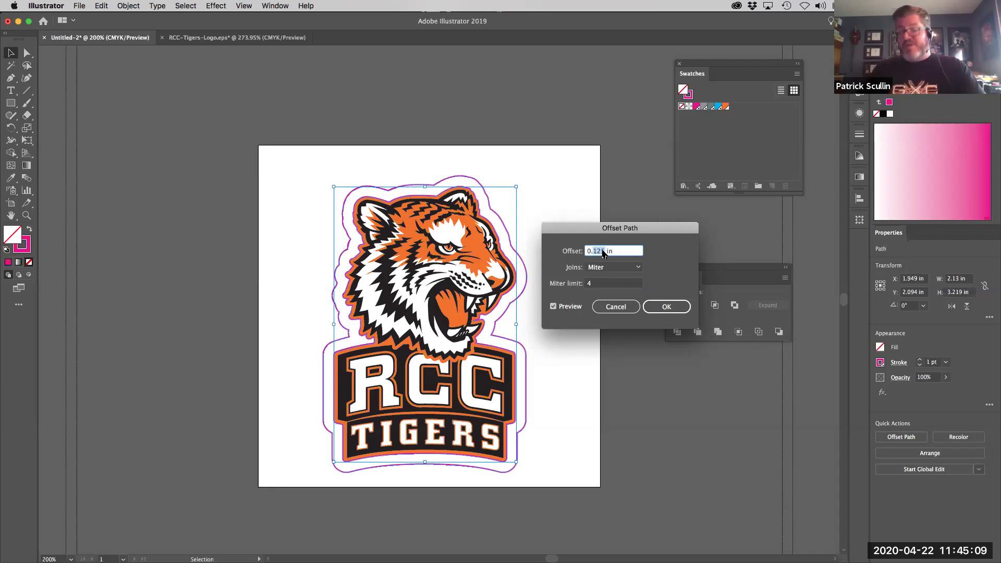
text(0.1)
click(619, 283)
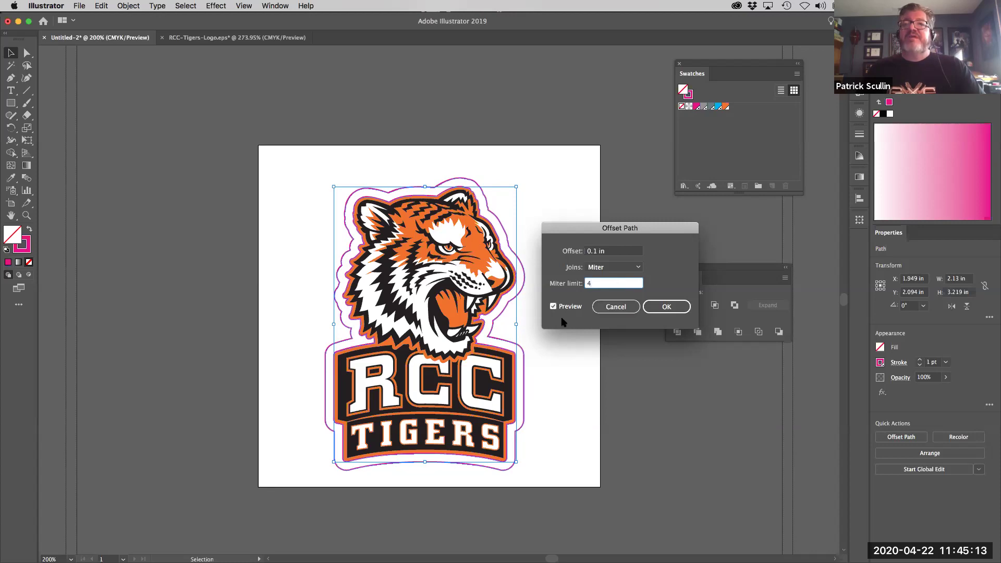
click(666, 306)
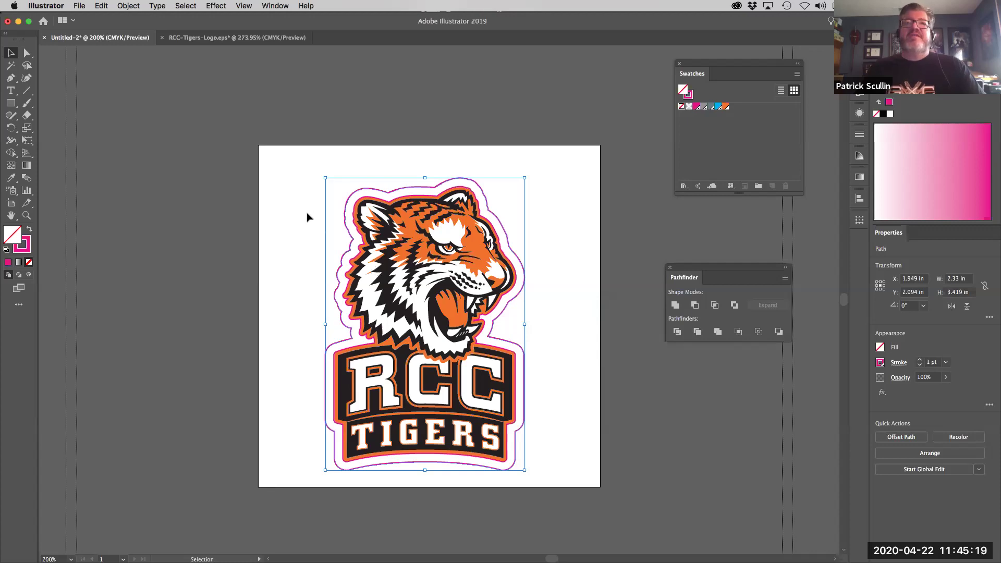
key(super+equal)
key(super+equal)
key(super+equal)
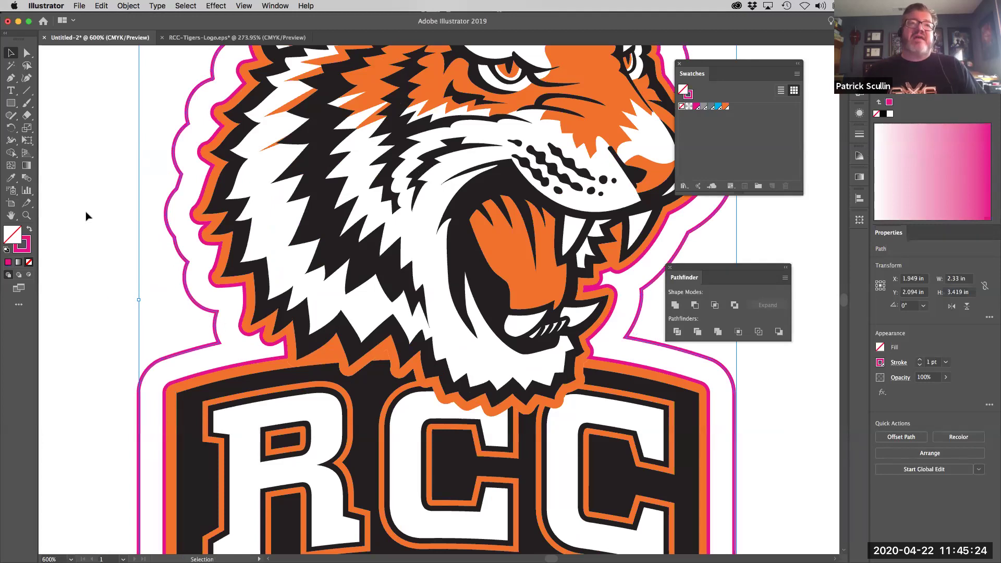
click(28, 52)
click(228, 290)
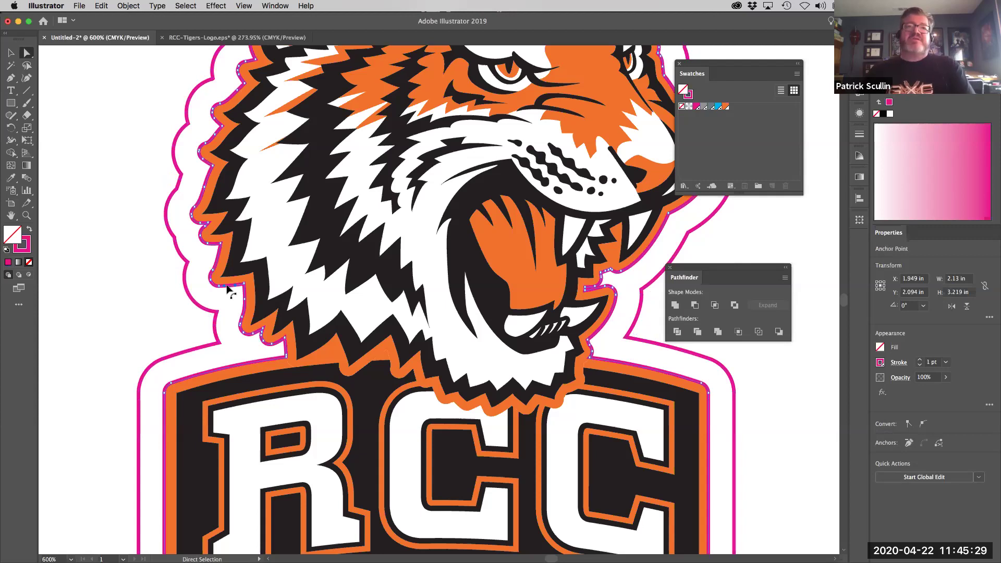
key(super+shift+a)
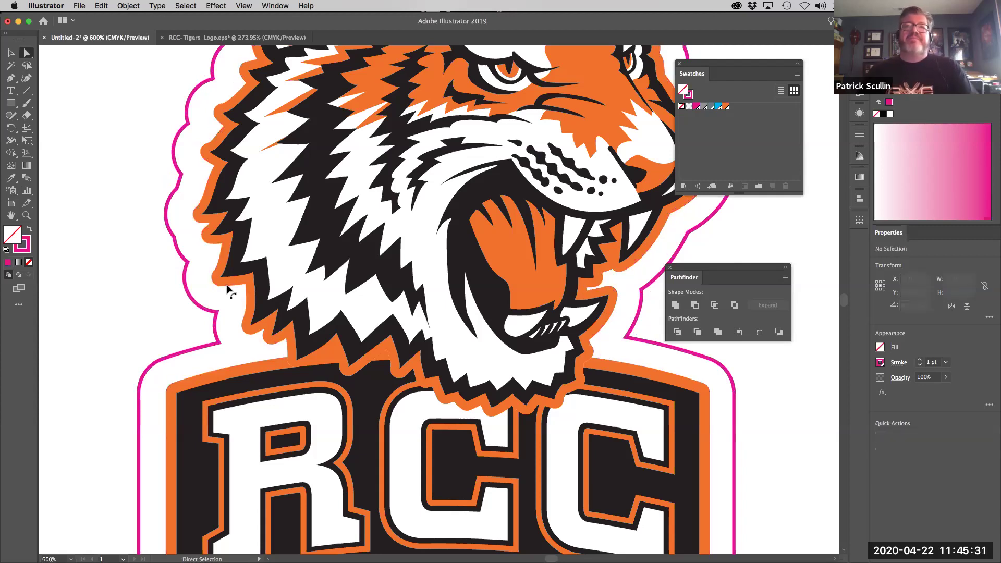
key(super+minus)
key(super+minus)
key(super+minus)
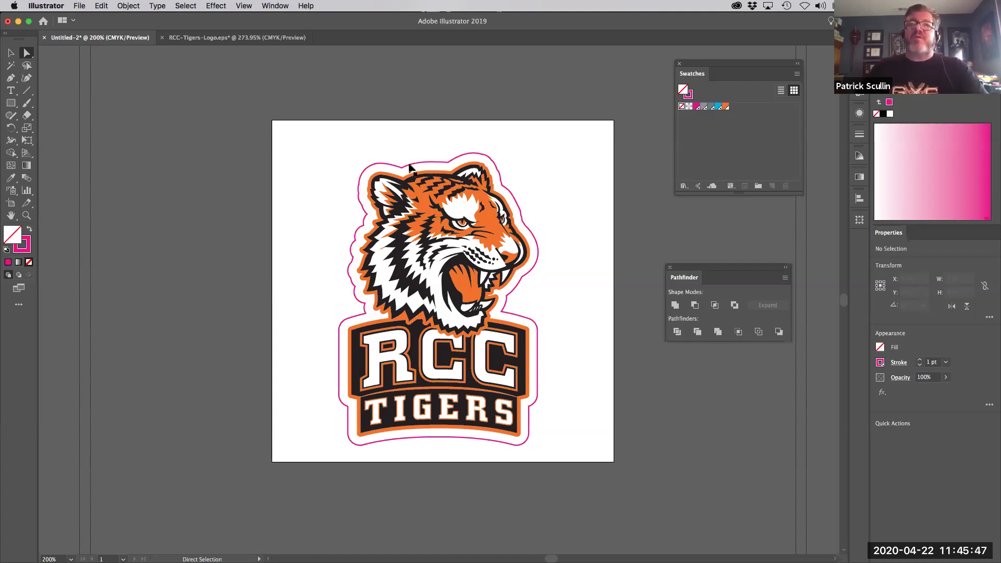
Step: Select the outer offset outline, make its stroke active, and float the Color panel beside the swatches
drag(356, 157, 377, 172)
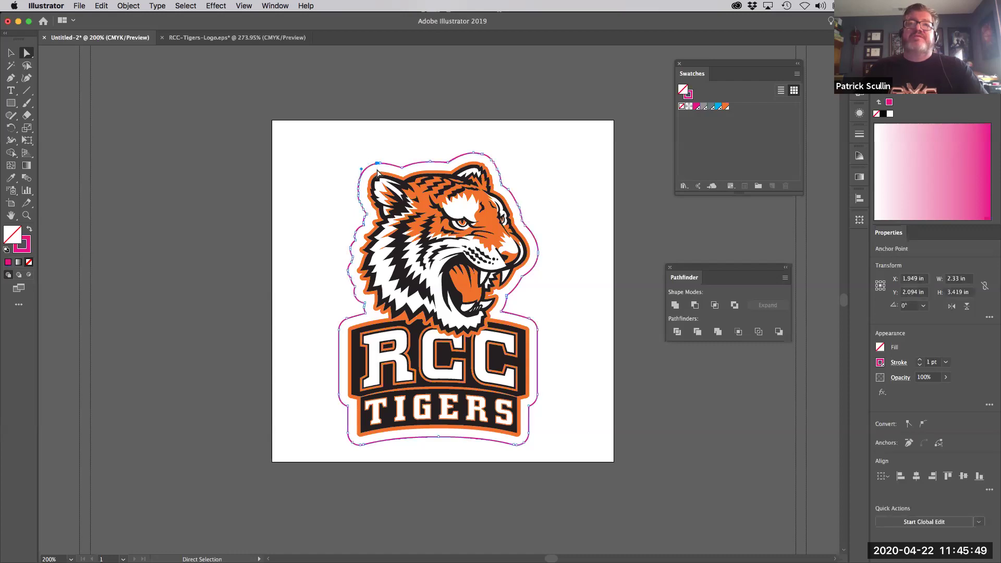
click(24, 249)
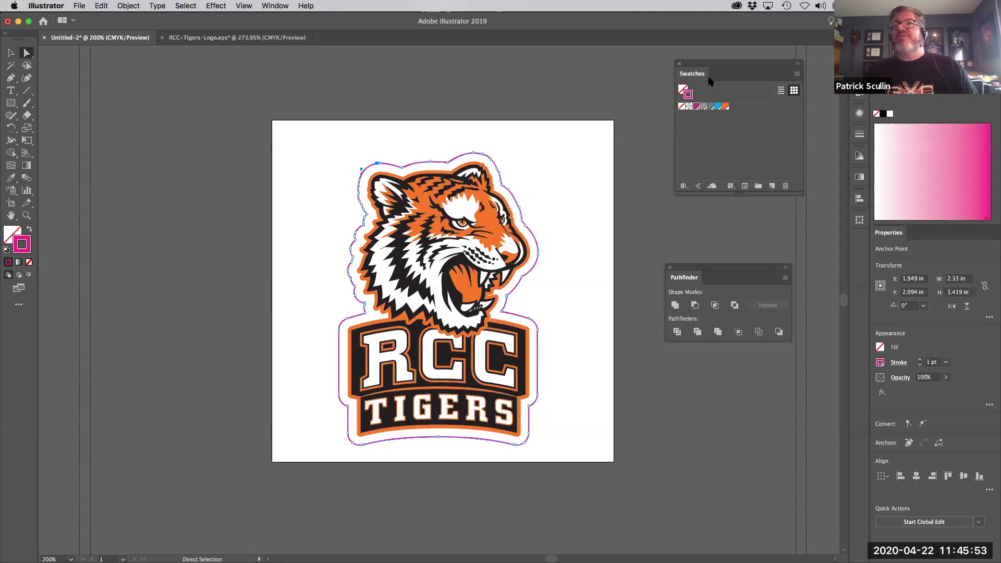
drag(707, 66, 682, 118)
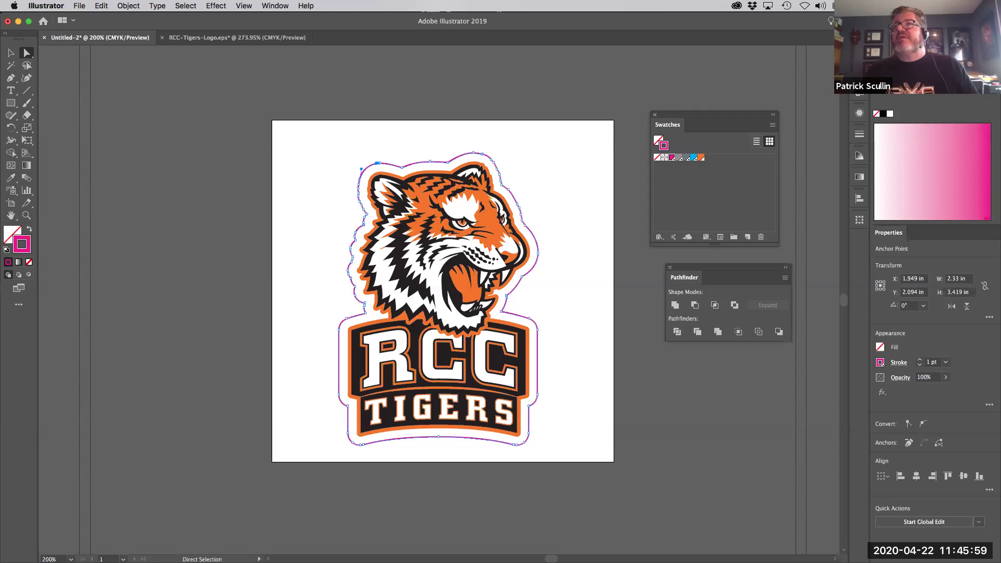
drag(887, 102, 521, 112)
drag(589, 103, 593, 117)
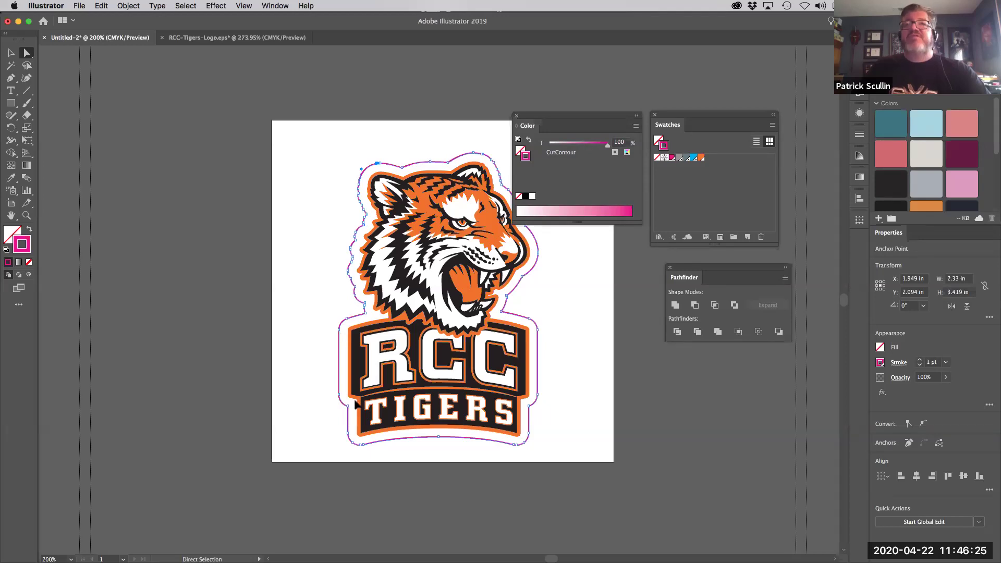
Step: Try RDG_WHITE, RDG_MetallicSilver and PerfCutContour on the stroke, then reapply CutContour
click(679, 159)
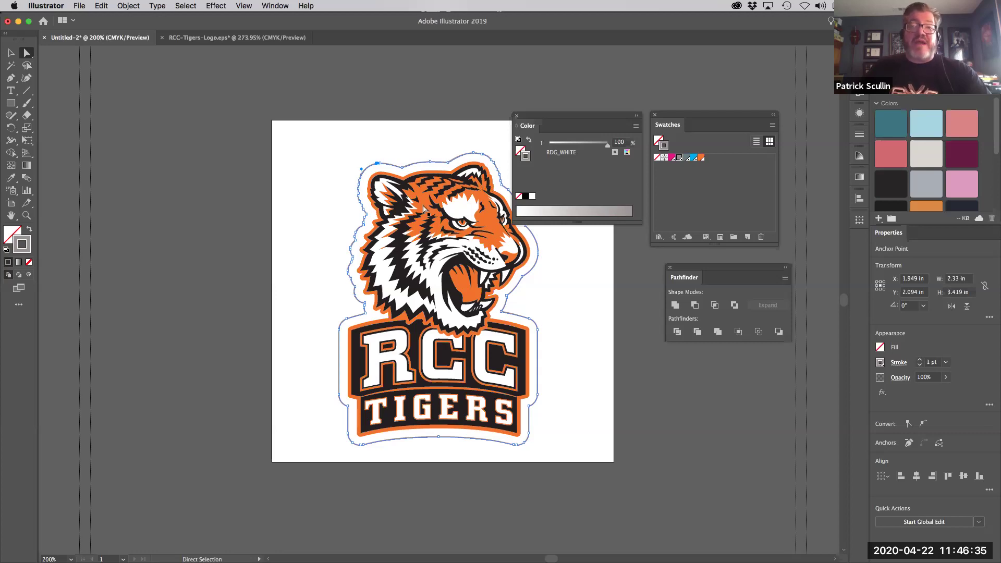
click(686, 158)
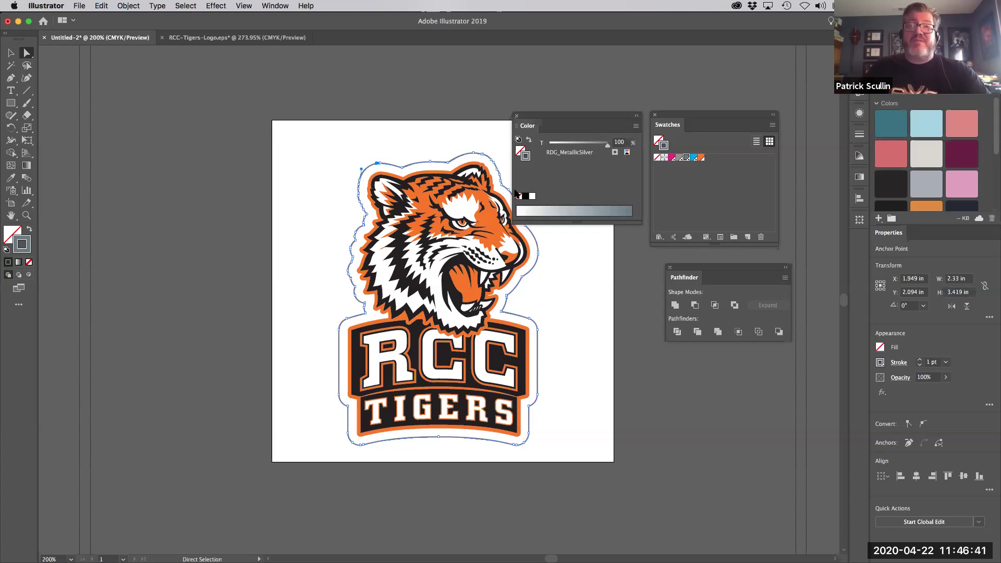
click(694, 157)
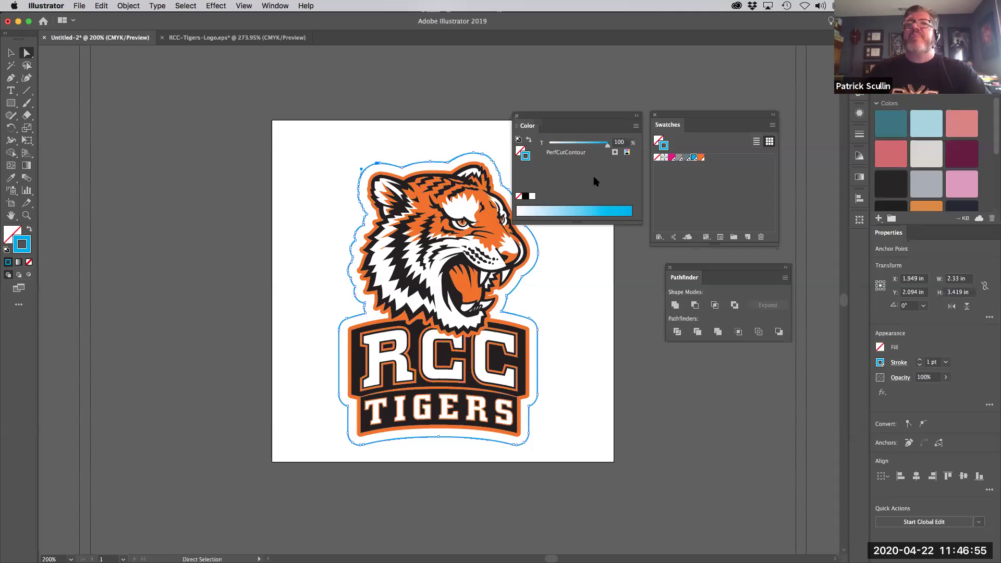
click(672, 158)
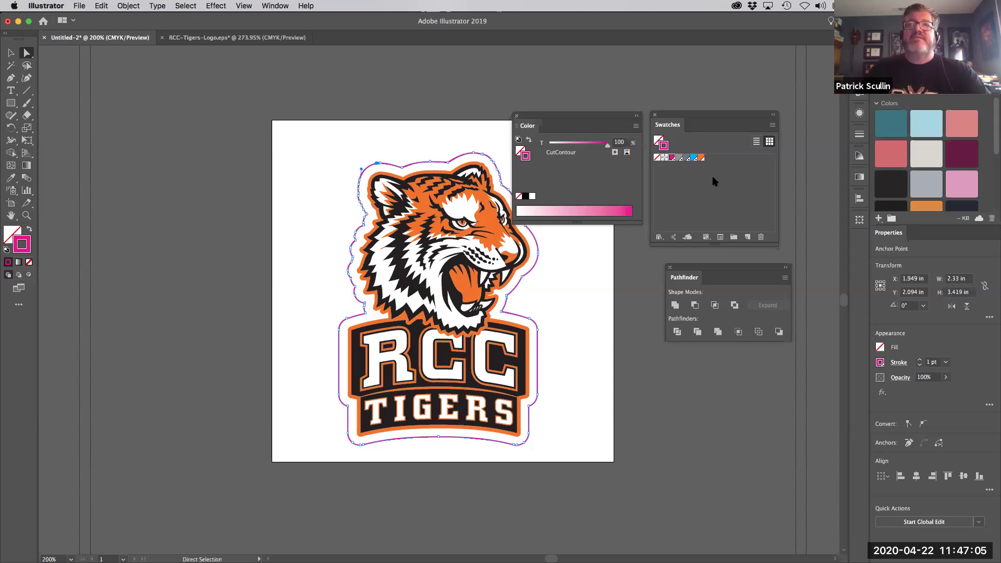
drag(592, 115, 598, 88)
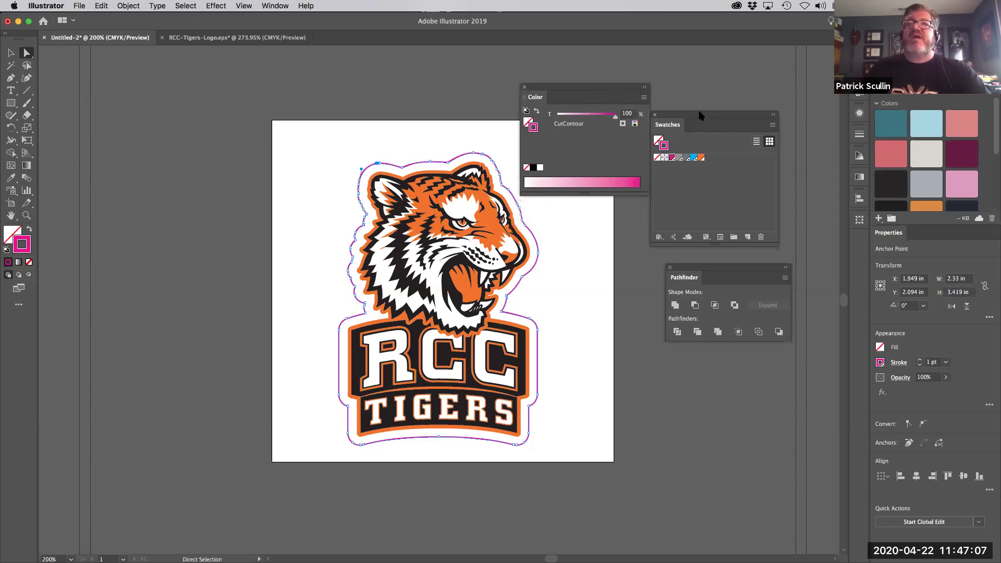
drag(699, 116, 740, 128)
drag(584, 86, 608, 70)
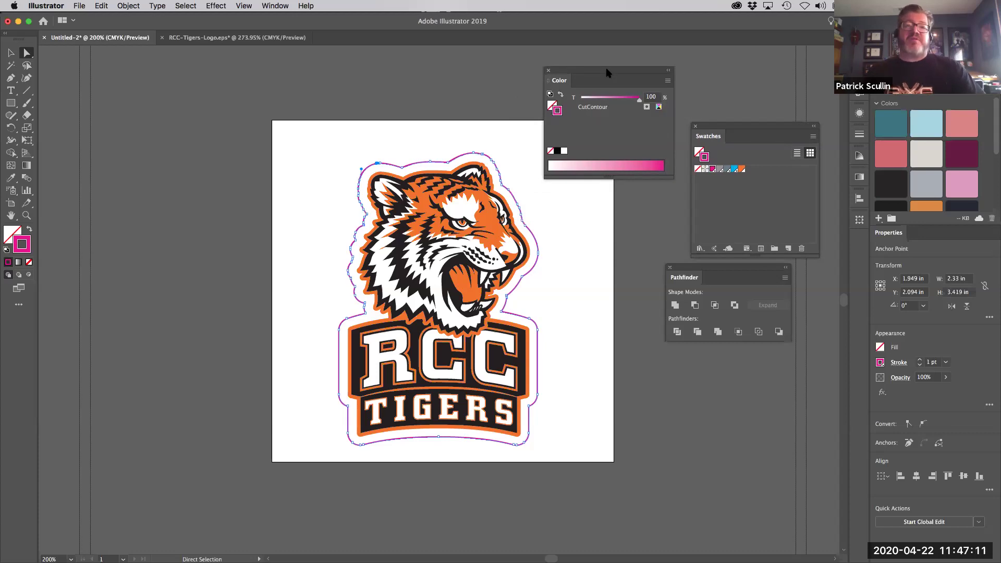
click(11, 53)
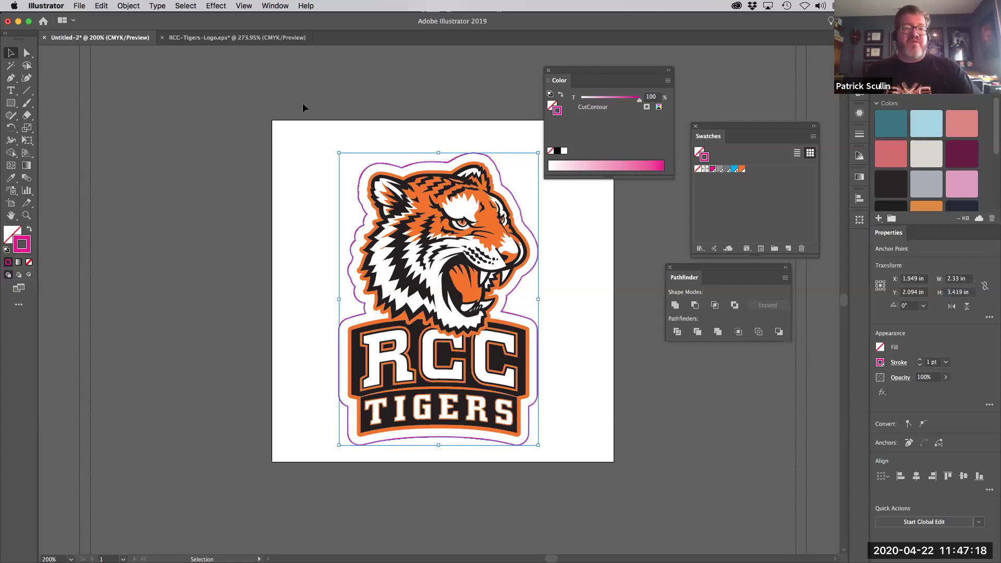
Step: Save As Untitled-2 in Demo - Sticker with format Adobe PDF (pdf), reaching the PDF options
click(79, 6)
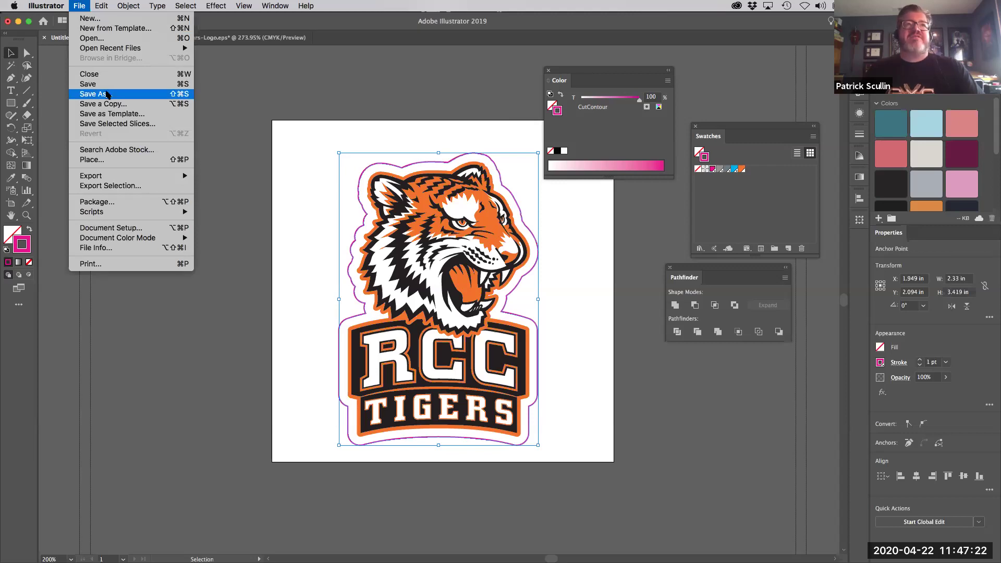
click(107, 94)
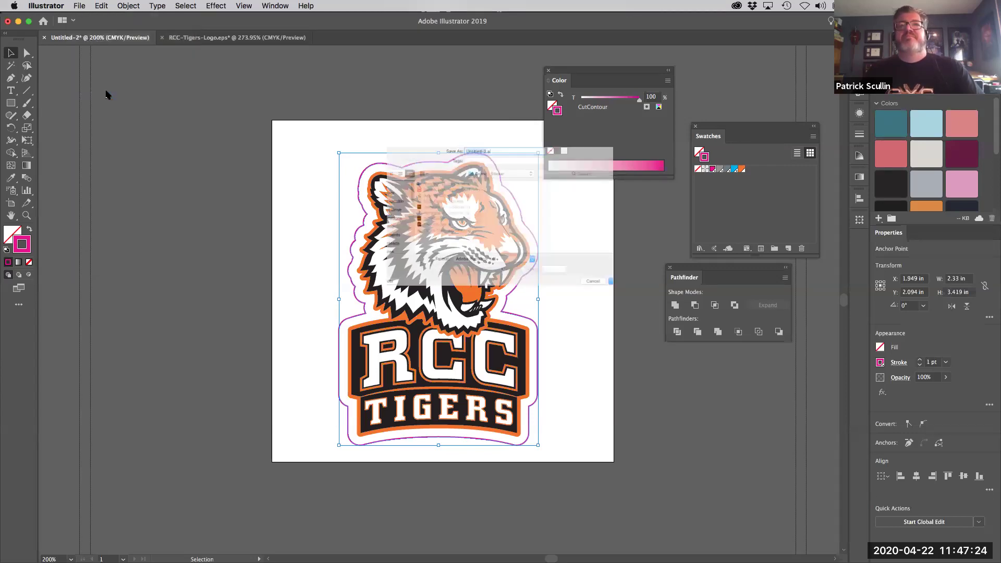
drag(419, 94, 282, 68)
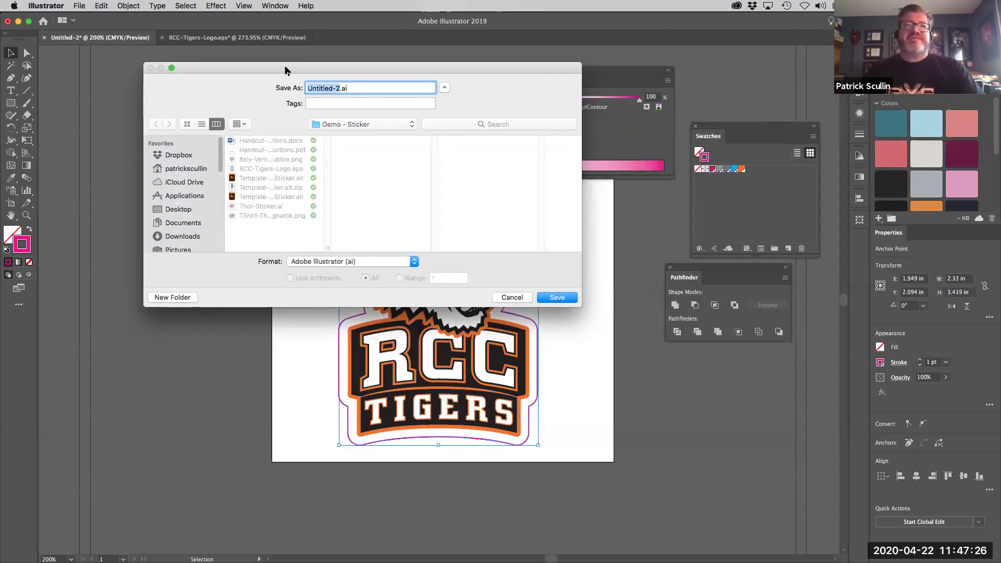
click(367, 263)
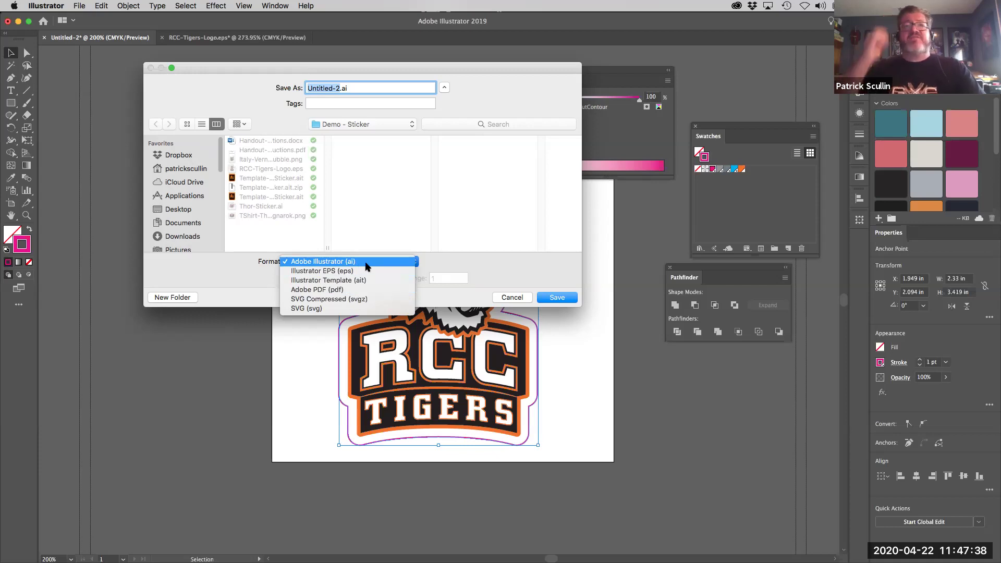
click(344, 291)
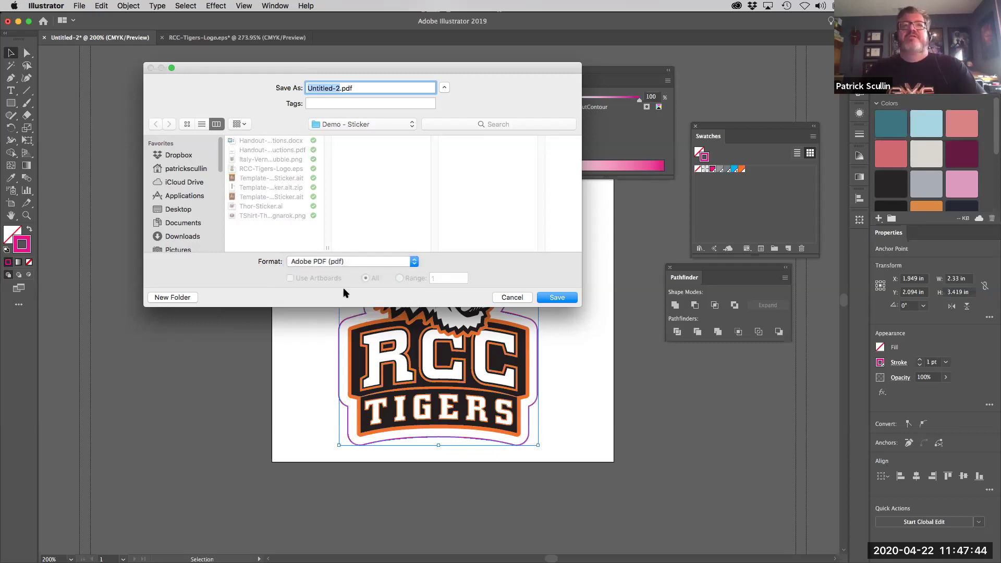
click(568, 299)
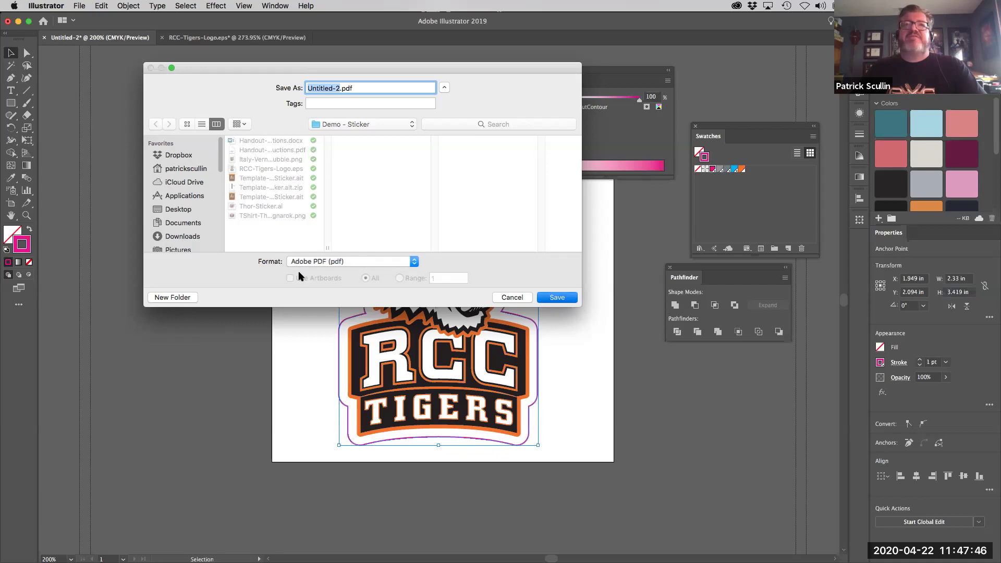
drag(462, 141, 270, 97)
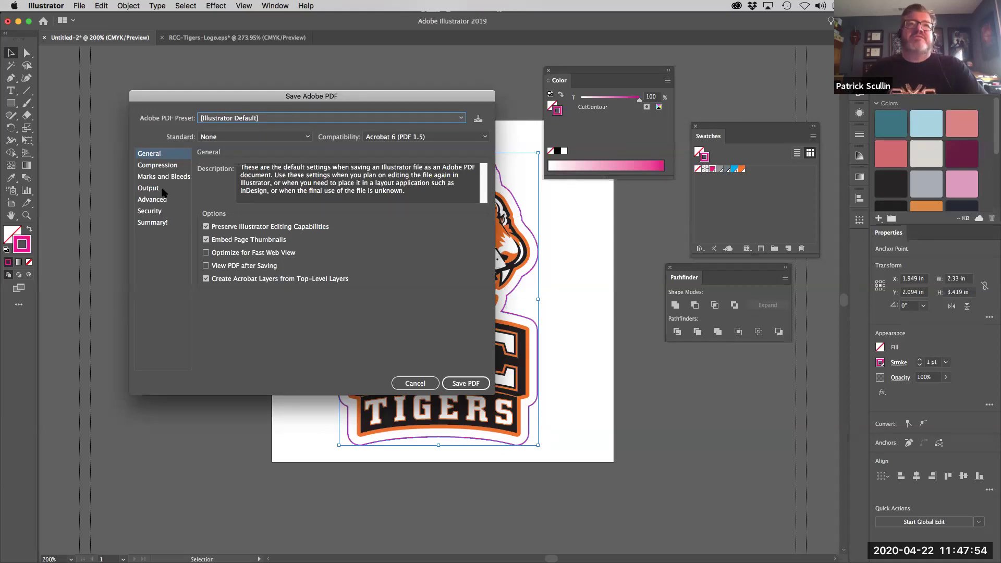
Step: Review the Compression, Marks and Bleeds, and Output PDF settings, then cancel the save
click(166, 165)
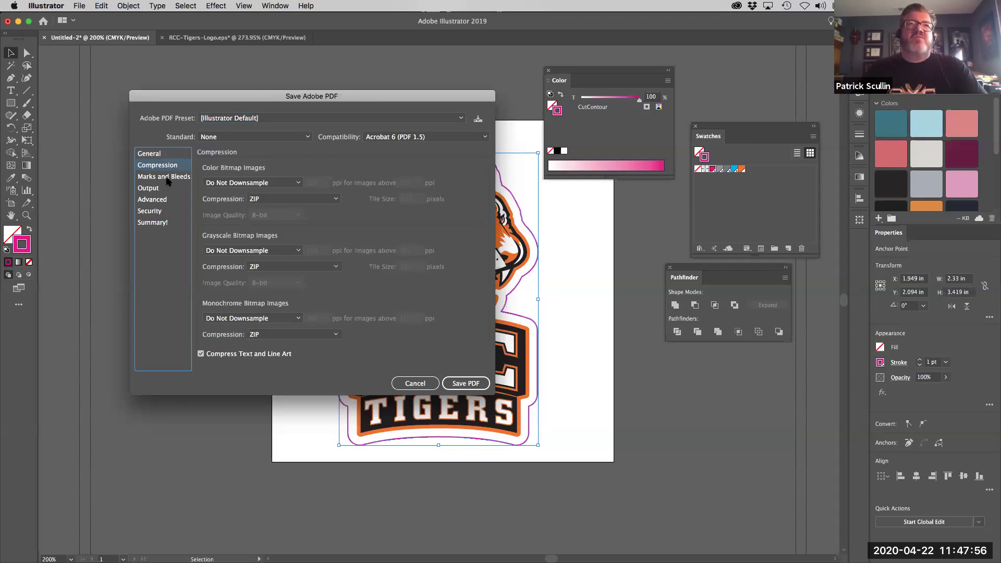
click(166, 178)
click(162, 190)
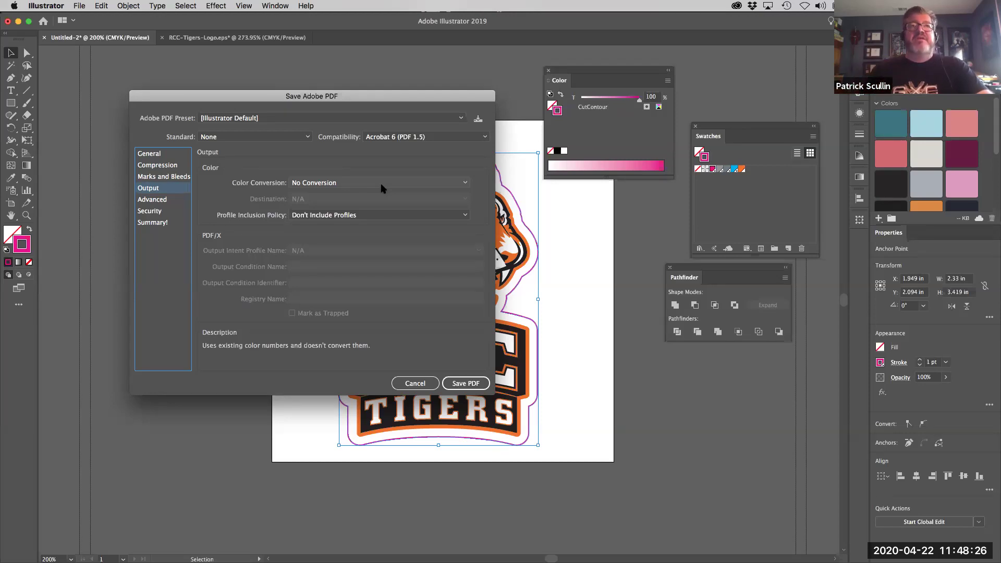
click(415, 384)
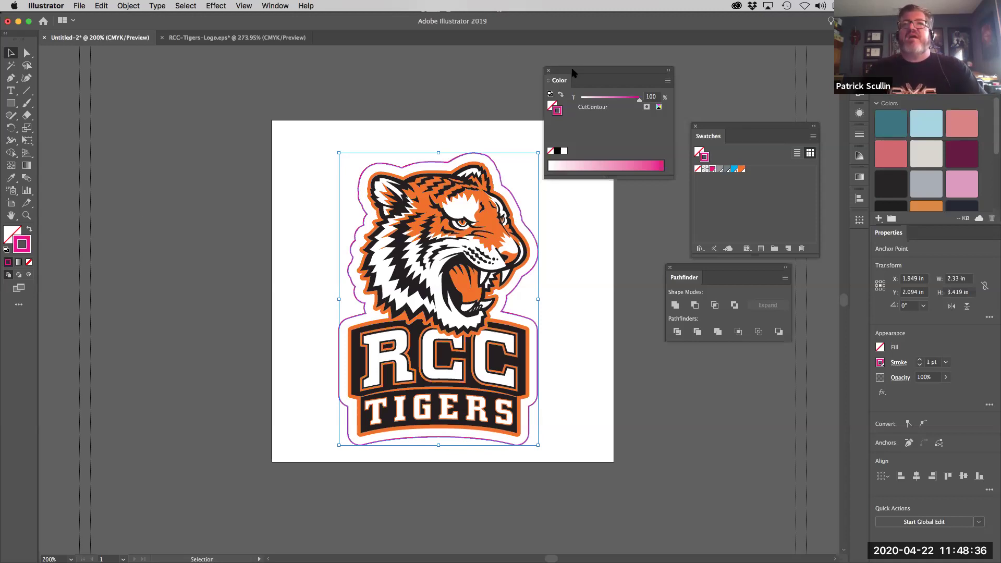
Step: Select the magenta cut-line path and paste a copy of it in place
drag(572, 72, 609, 61)
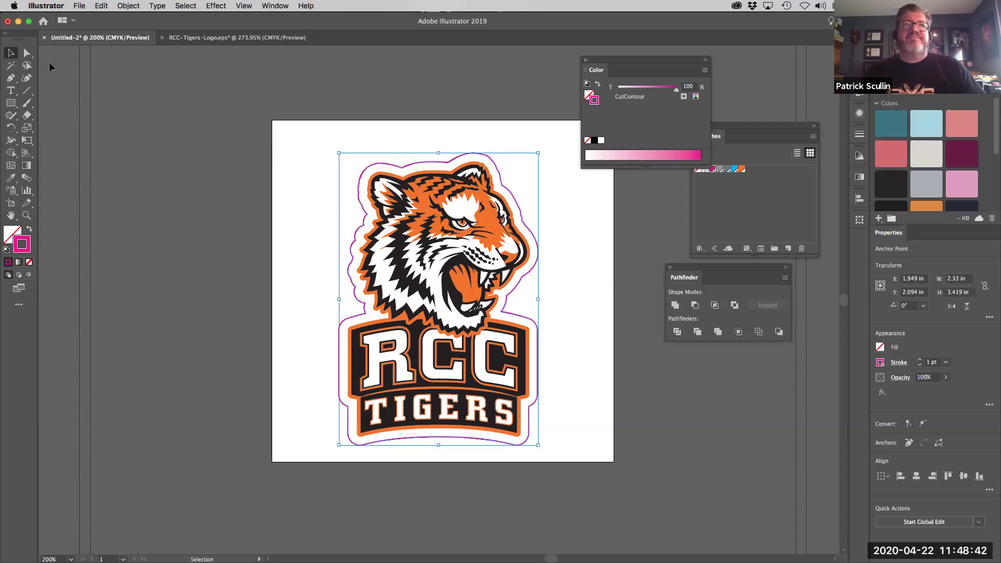
click(362, 165)
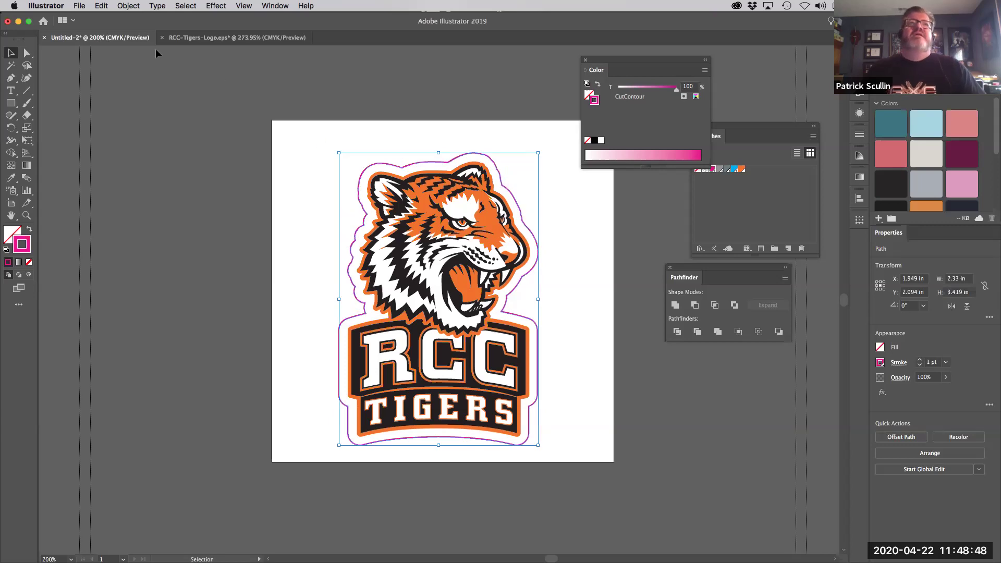
click(98, 5)
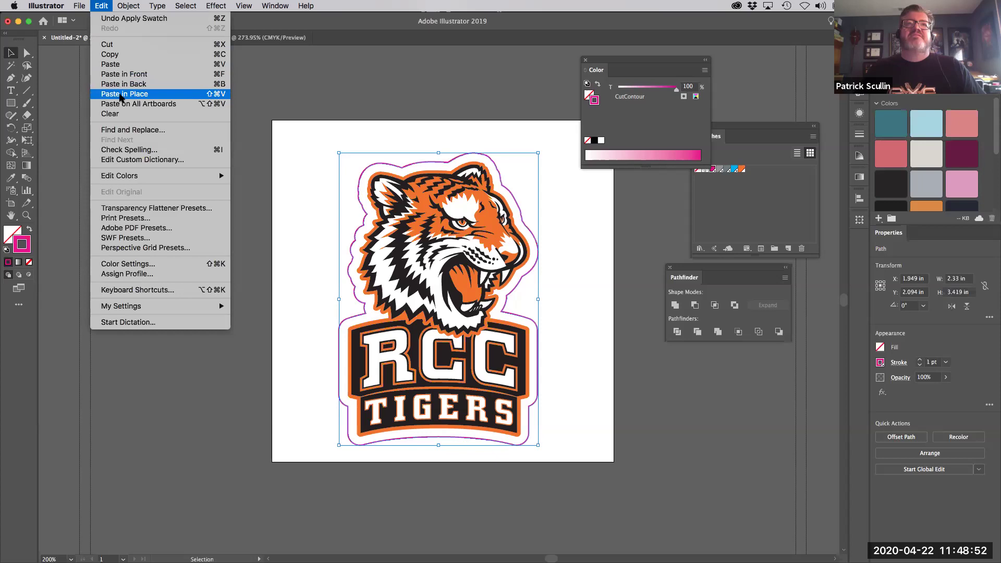
click(120, 96)
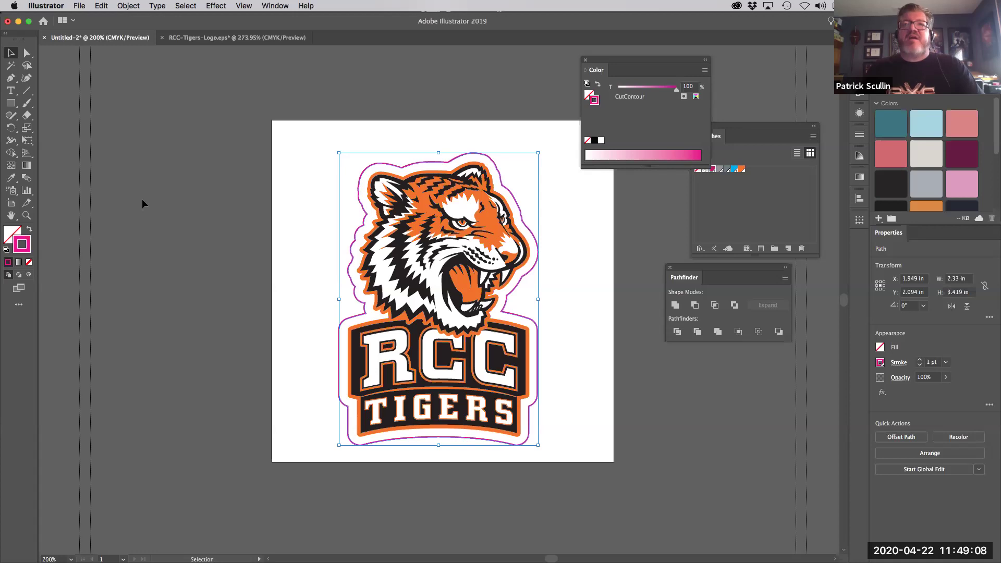
Step: Set the copy's stroke and fill to PANTONE Orange 021 PC
drag(616, 60, 593, 57)
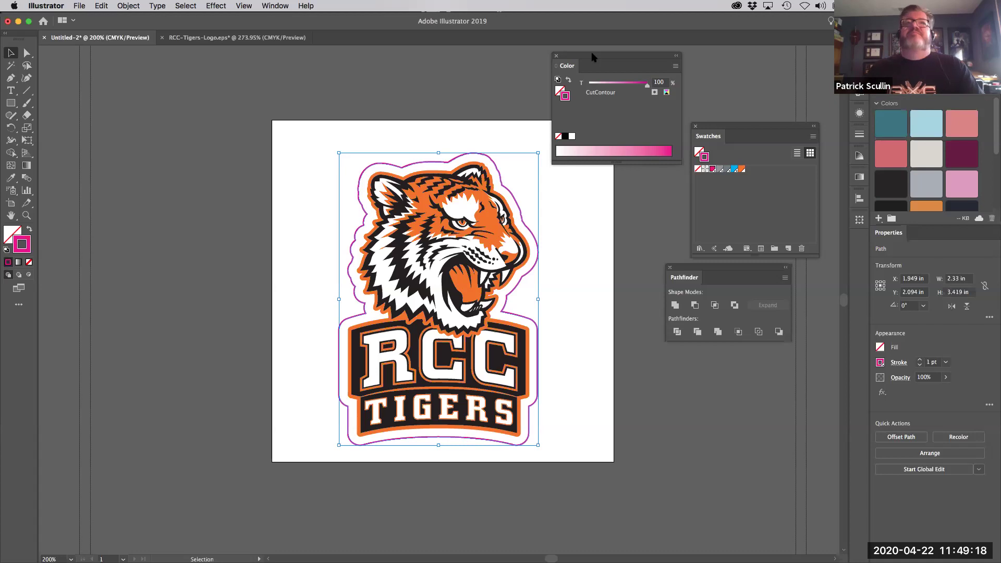
click(741, 170)
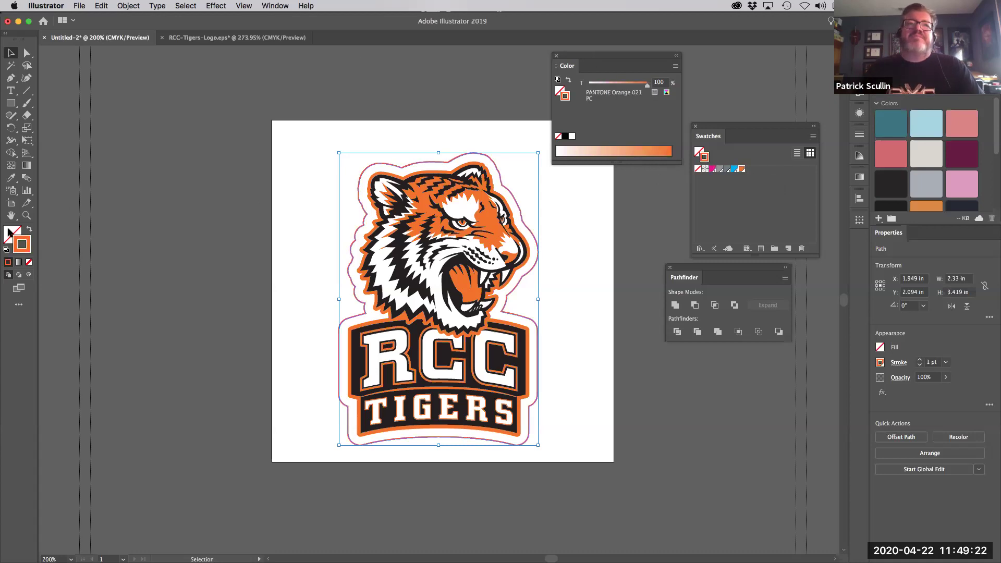
click(11, 232)
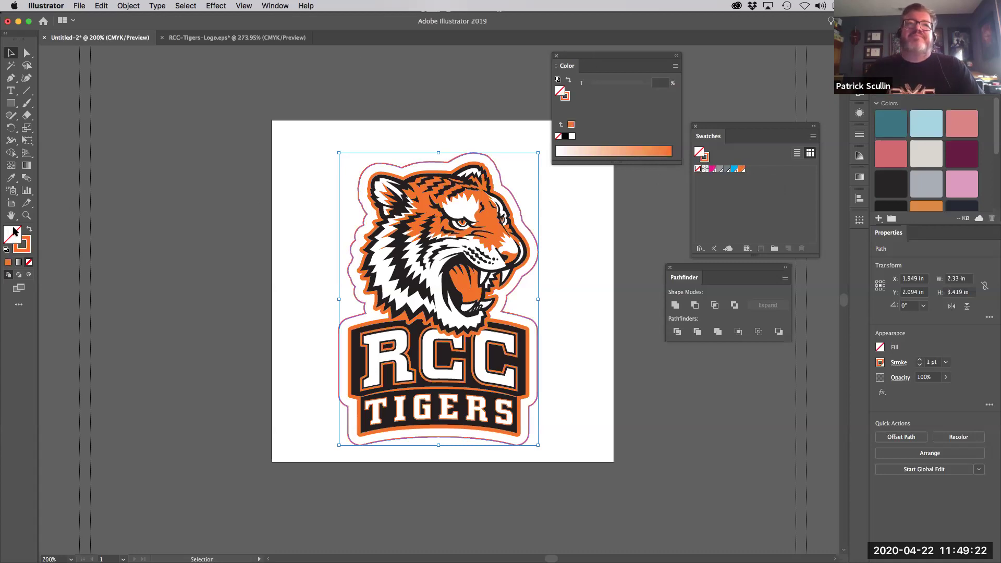
click(742, 170)
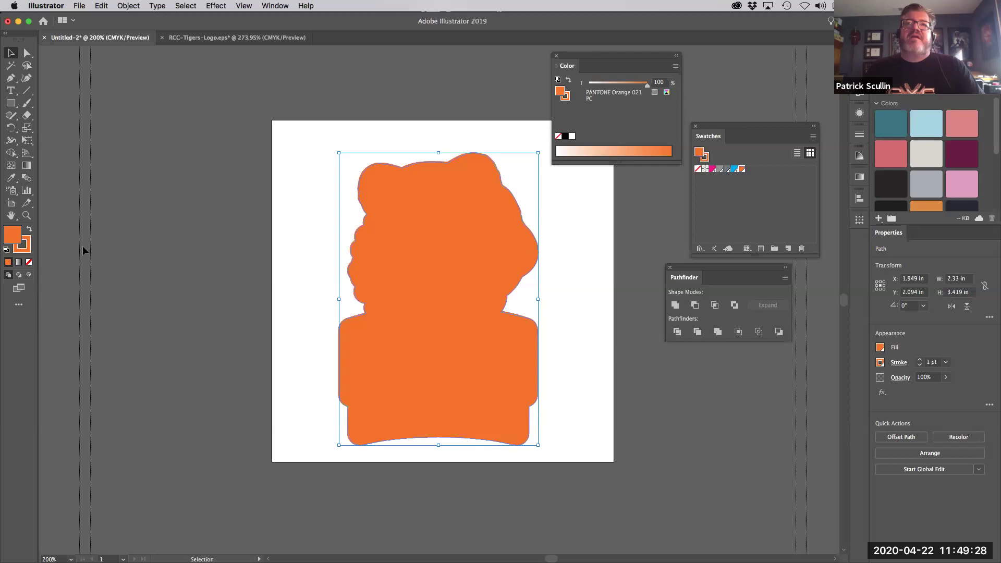
Step: Send the orange shape to the back behind the tiger logo, then deselect
click(136, 5)
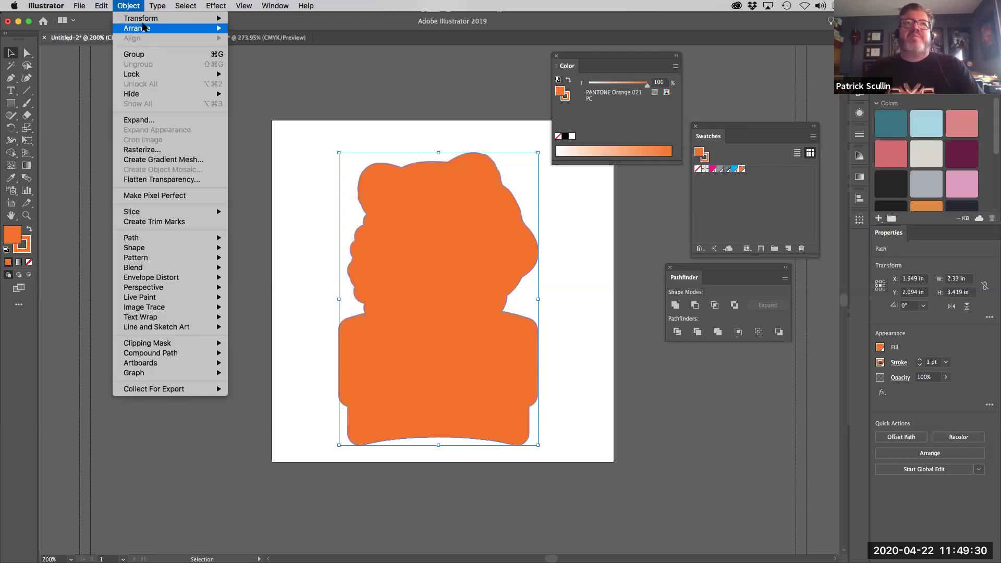
mouse_move(143, 27)
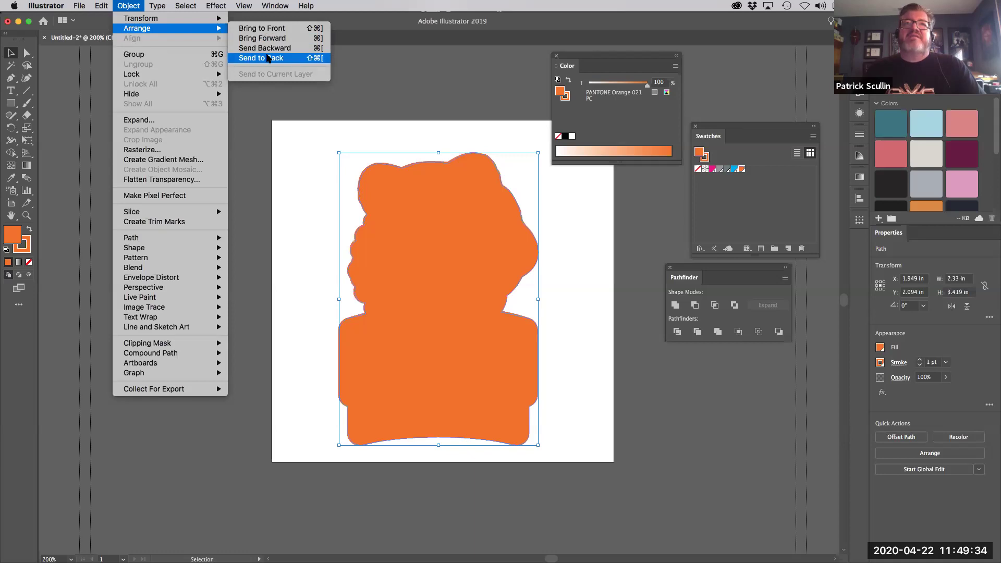
click(267, 58)
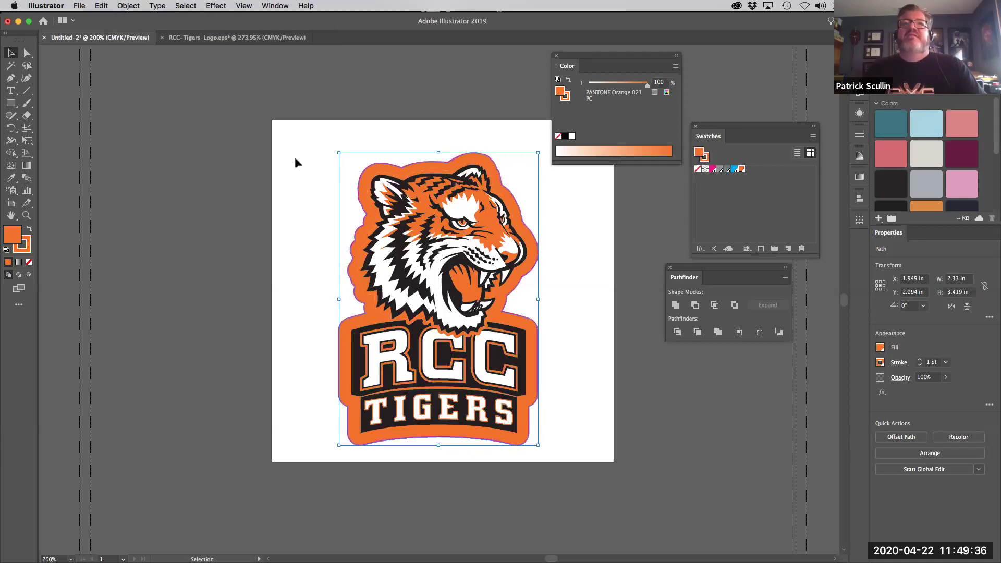
click(219, 152)
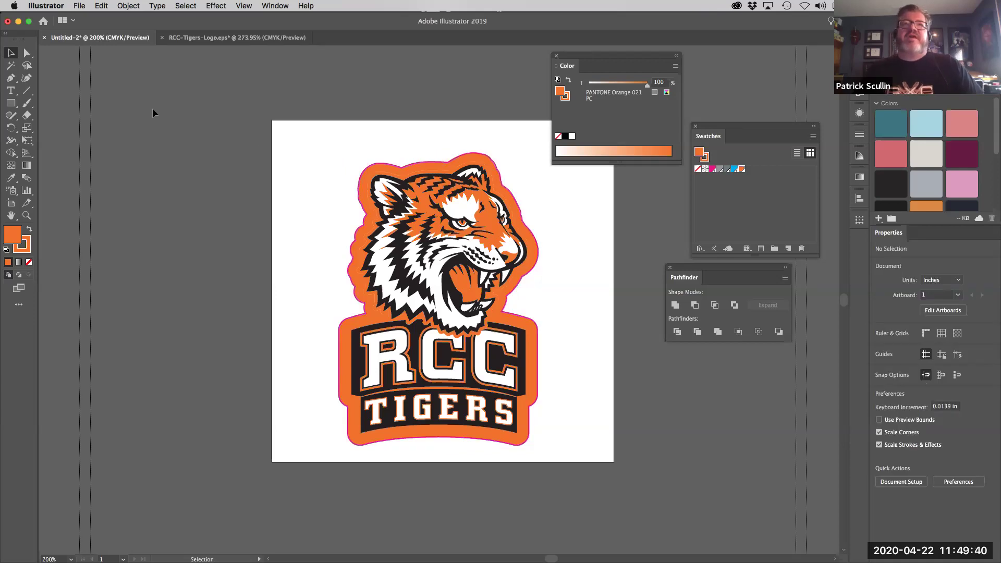
Step: Zoom in on the tiger logo and inspect the cut-line and orange paths with Direct Selection
click(27, 215)
drag(317, 151, 572, 442)
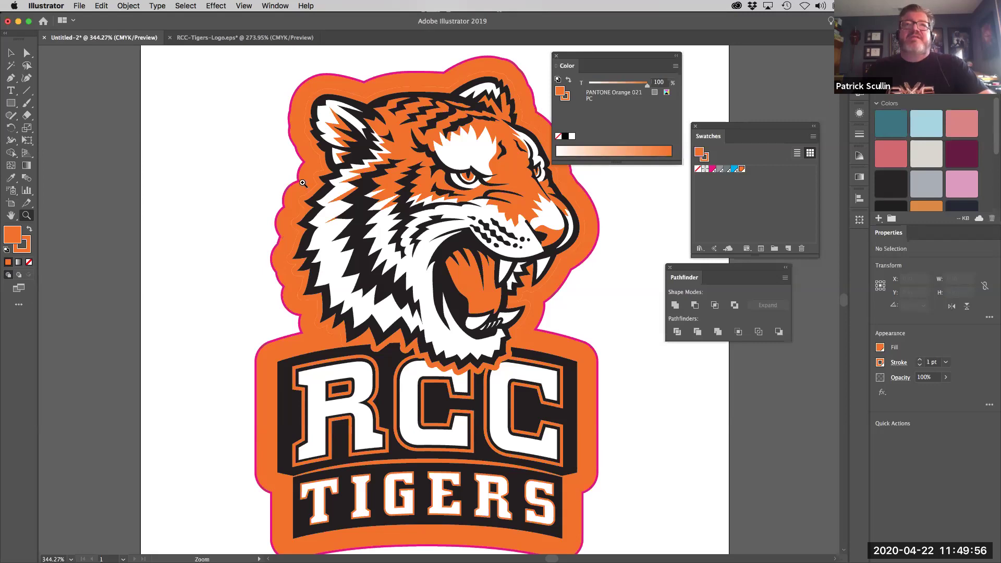
click(27, 52)
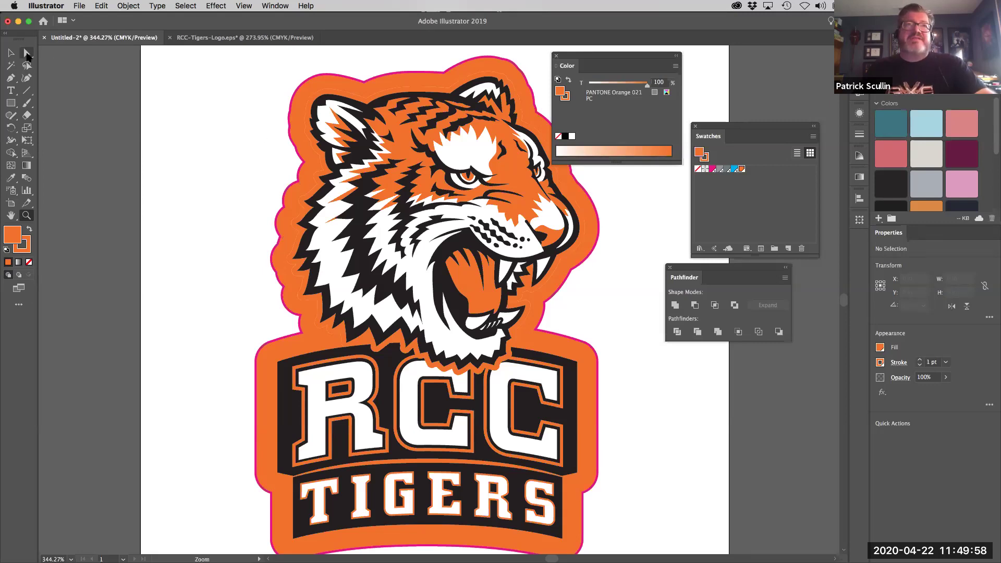
click(278, 242)
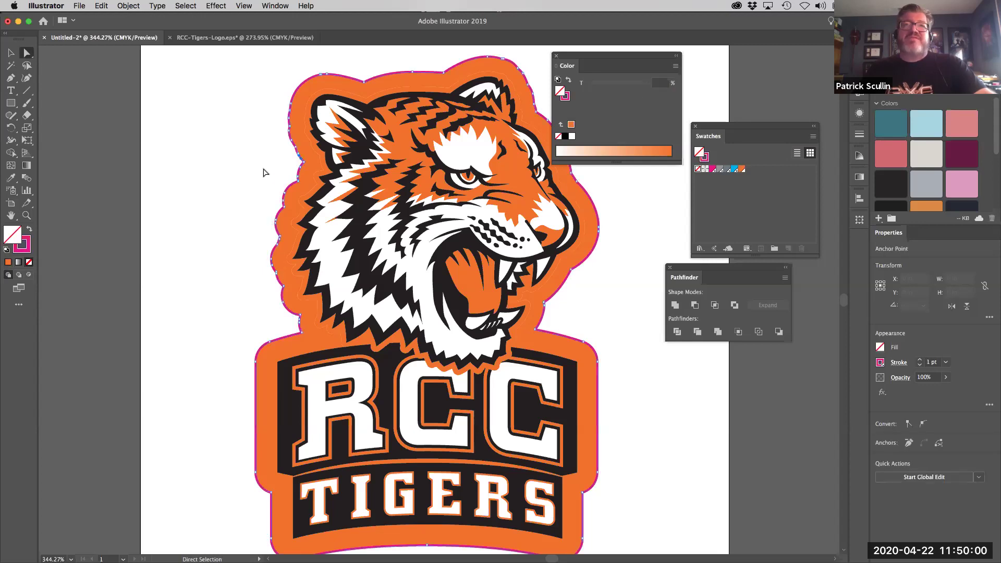
click(263, 172)
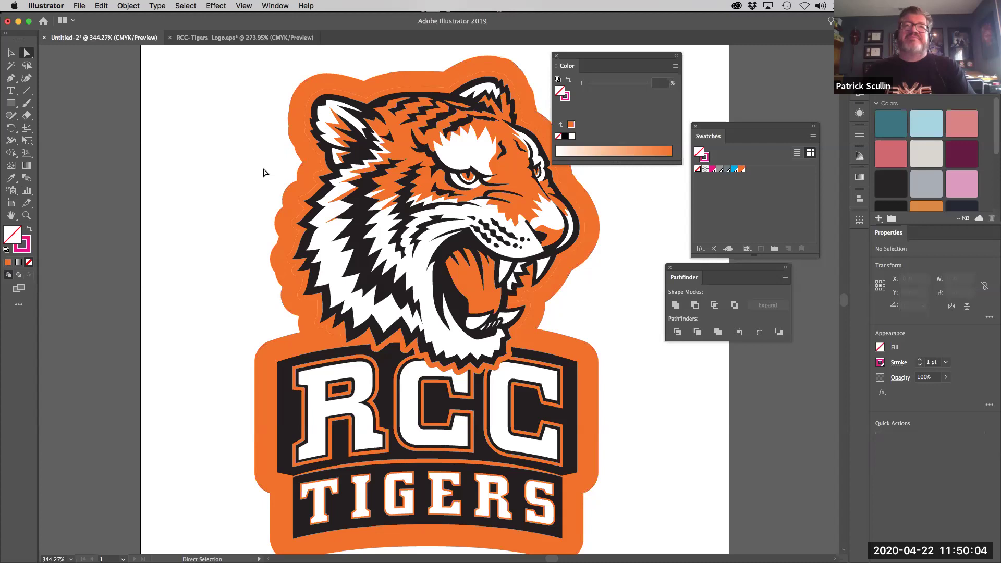
click(321, 162)
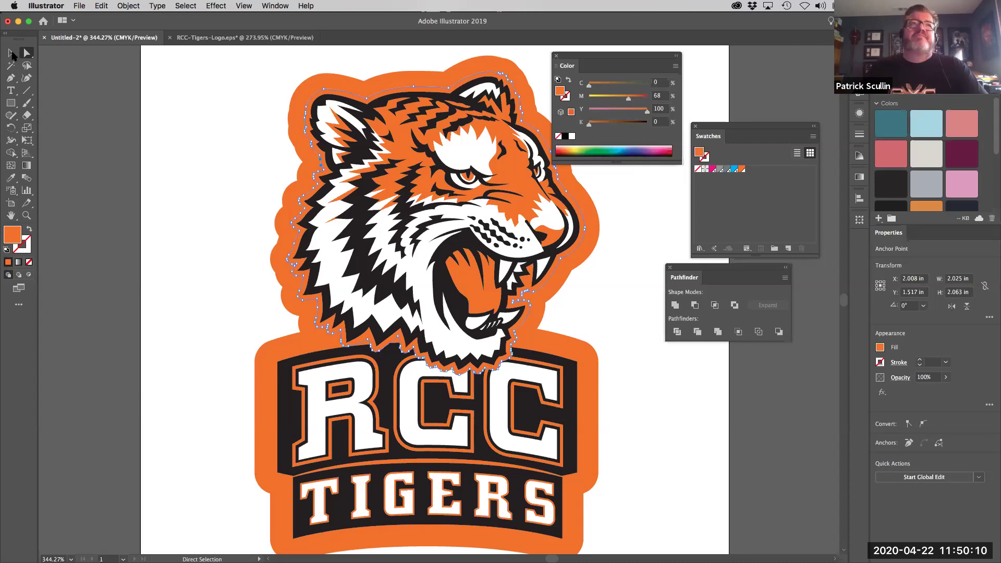
Step: Select the whole orange bleed shape with the Selection tool
click(11, 53)
click(141, 172)
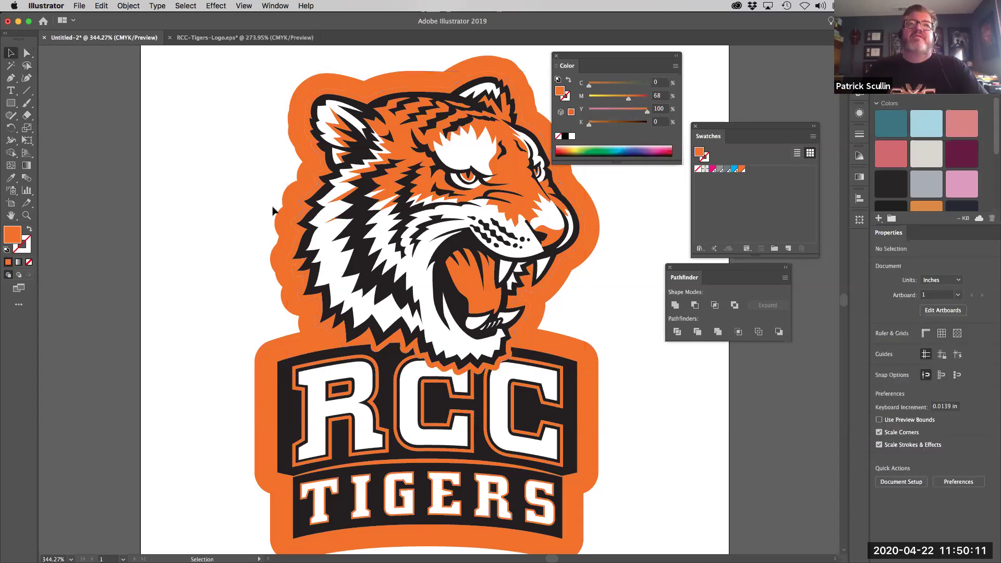
click(310, 173)
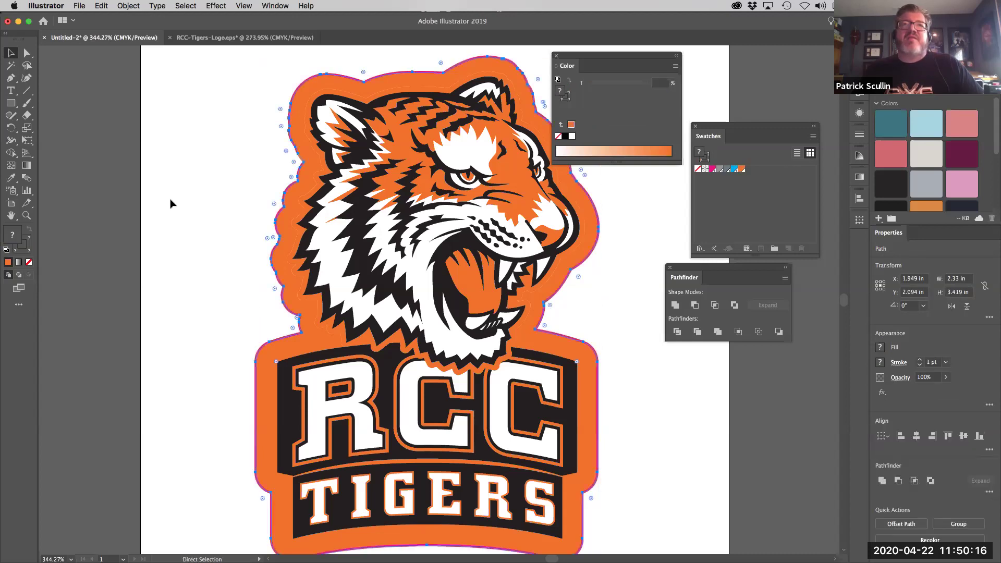
click(211, 184)
click(292, 207)
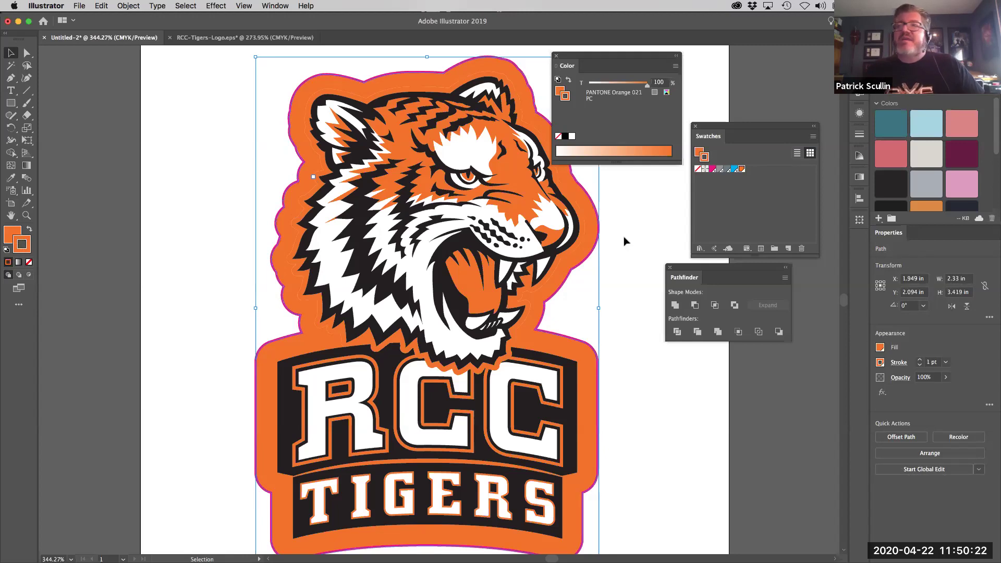
Step: Raise the orange bleed shape's stroke weight to 10 pt, then deselect the artwork
click(920, 360)
click(920, 361)
click(920, 360)
click(920, 361)
click(920, 361)
click(920, 361)
click(920, 361)
click(921, 360)
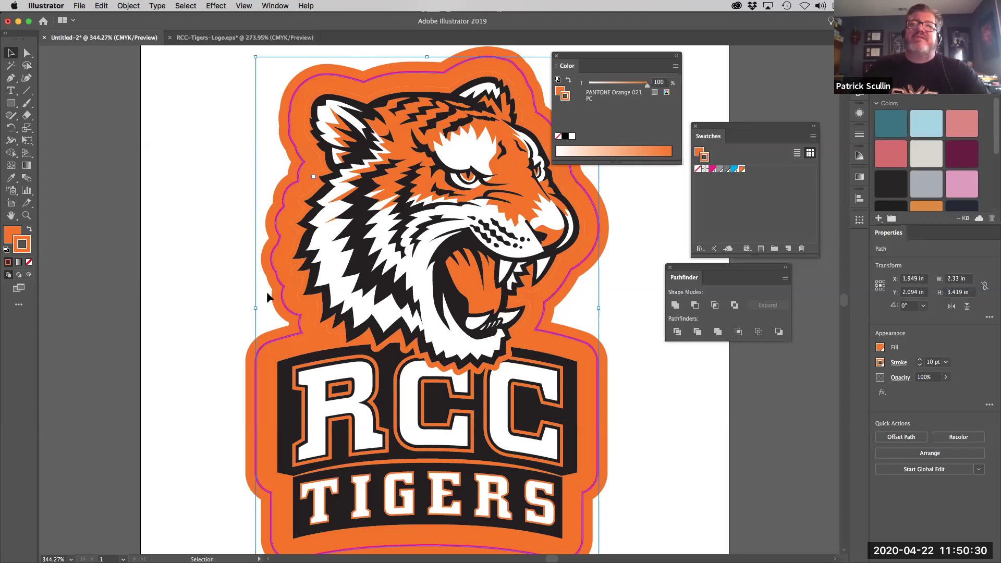
click(241, 272)
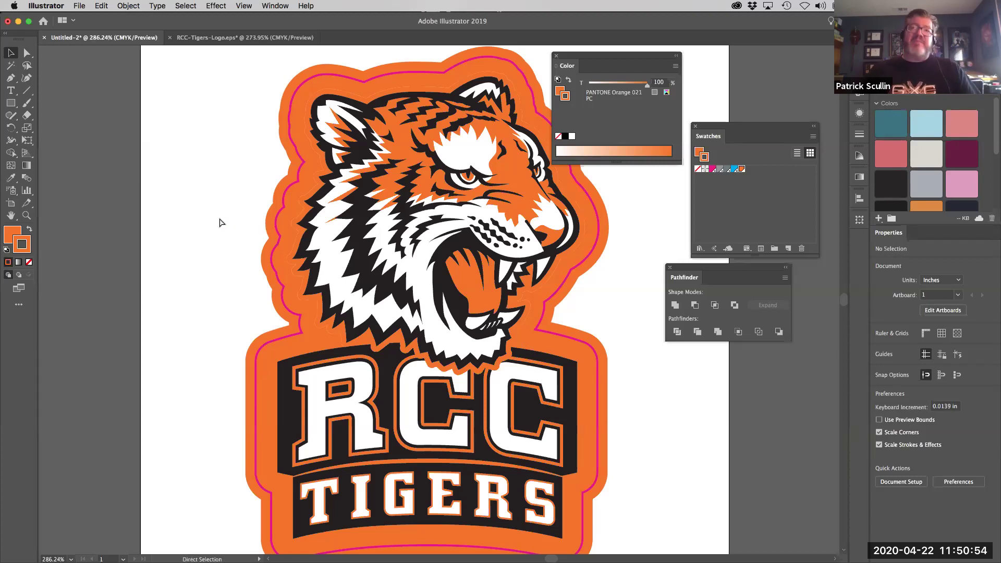
Step: Zoom out to 200% with Cmd+- to see the complete sticker on the artboard
key(super+minus)
key(super+minus)
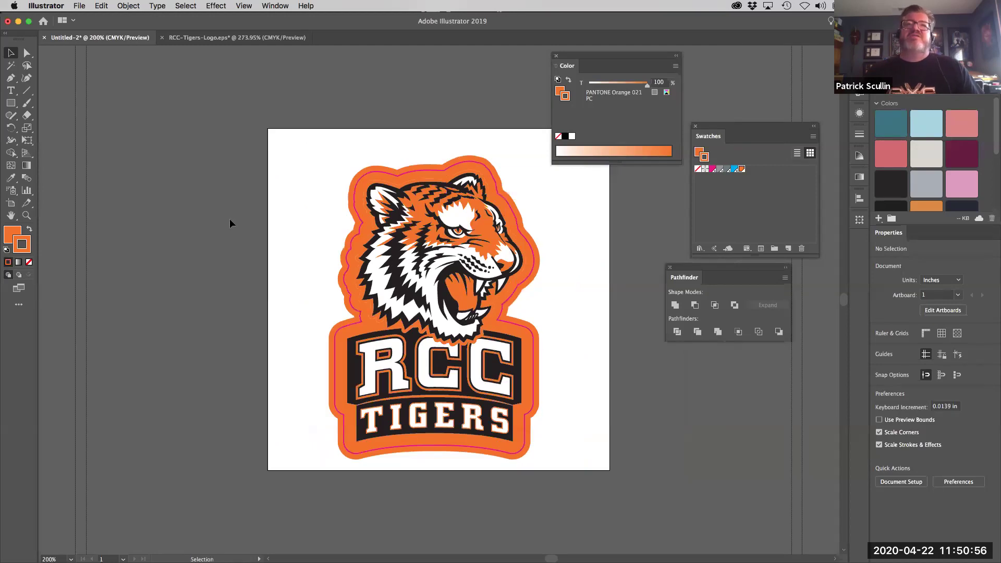